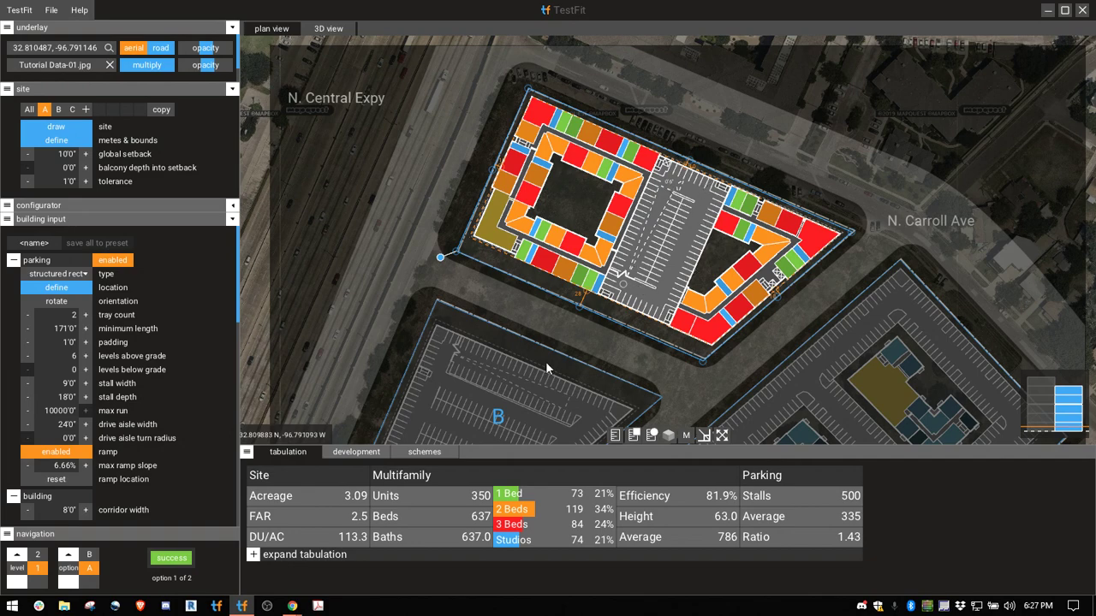
Step: Pan the plan across sites B and C and select site C
middle_click_drag(545, 368, 592, 247)
left_click(592, 248)
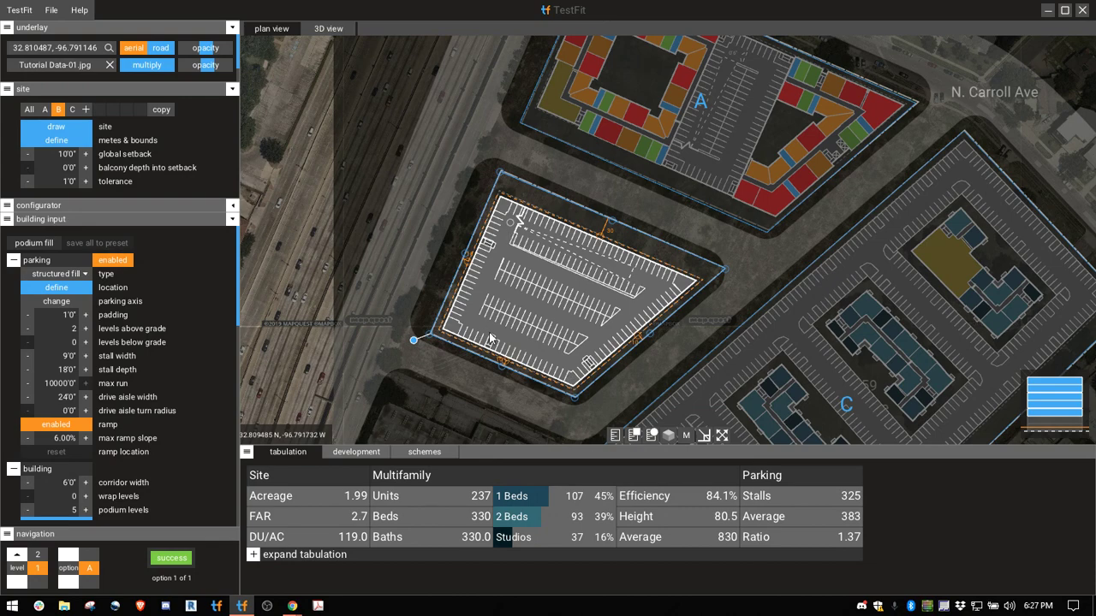
middle_click_drag(739, 285, 673, 164)
left_click(709, 240)
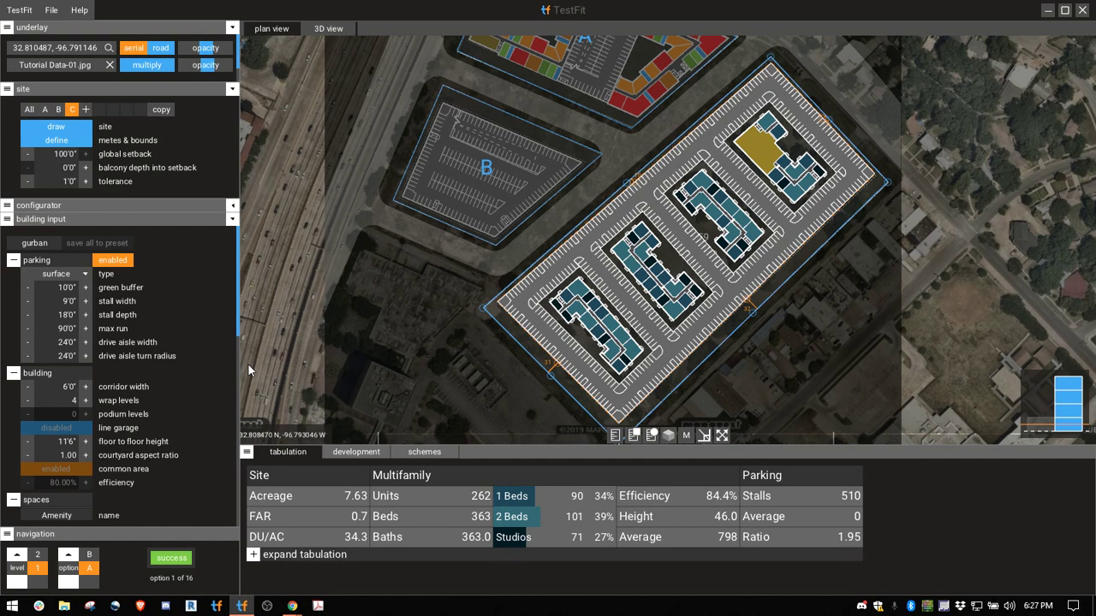
Step: Drop site C's wrap levels to 0, then restore 4 (262 units, 510 stalls)
left_click(71, 404)
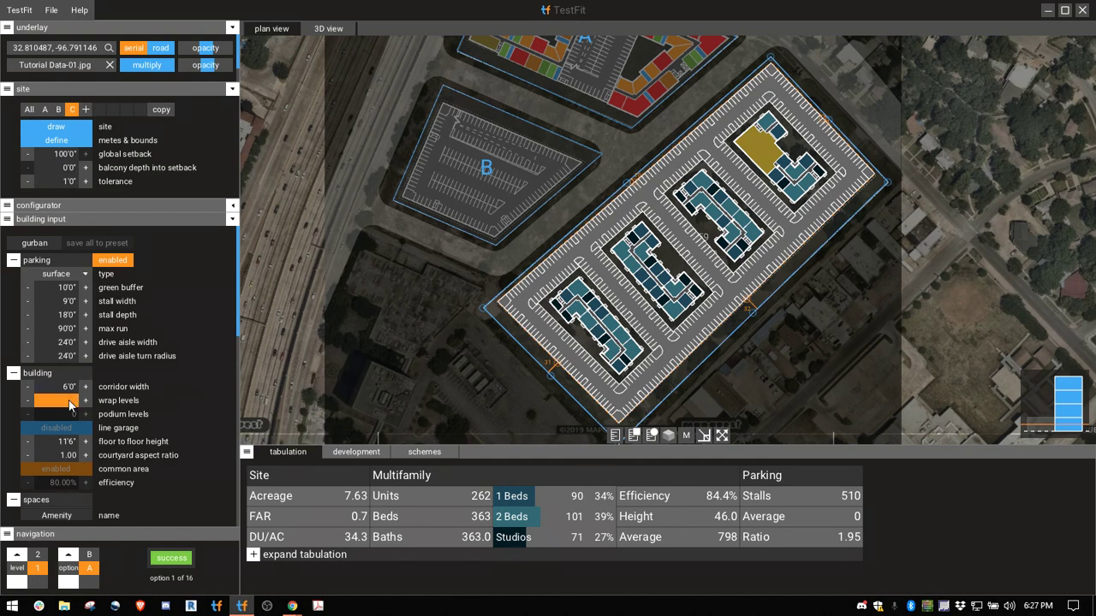
type("0")
key("Return")
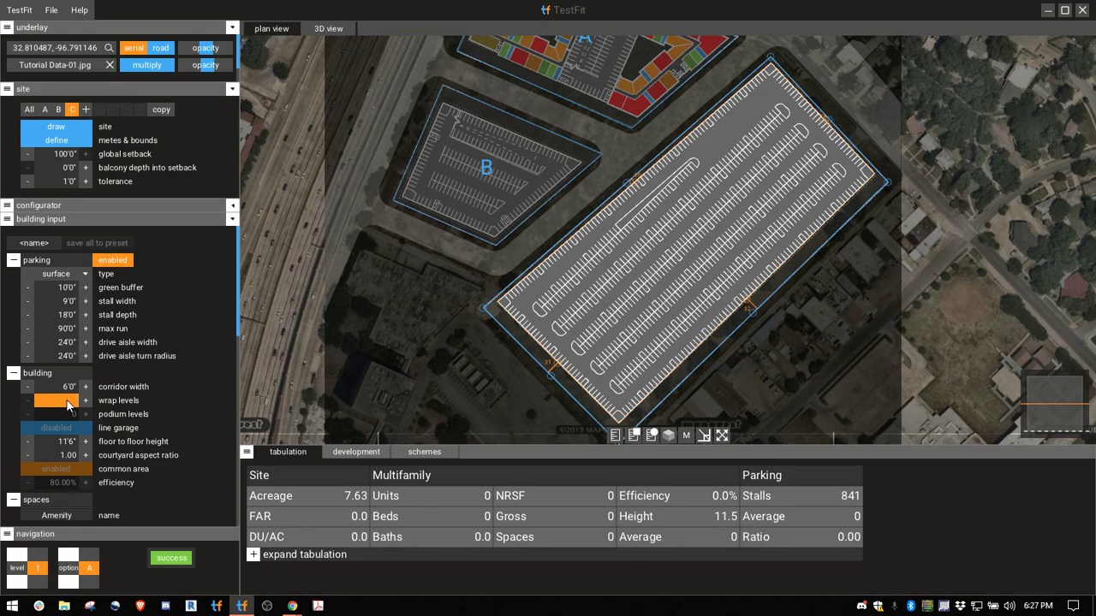
key("Return")
Step: Select site A and zoom in so it fills the plan view
left_click_drag(383, 101, 403, 237)
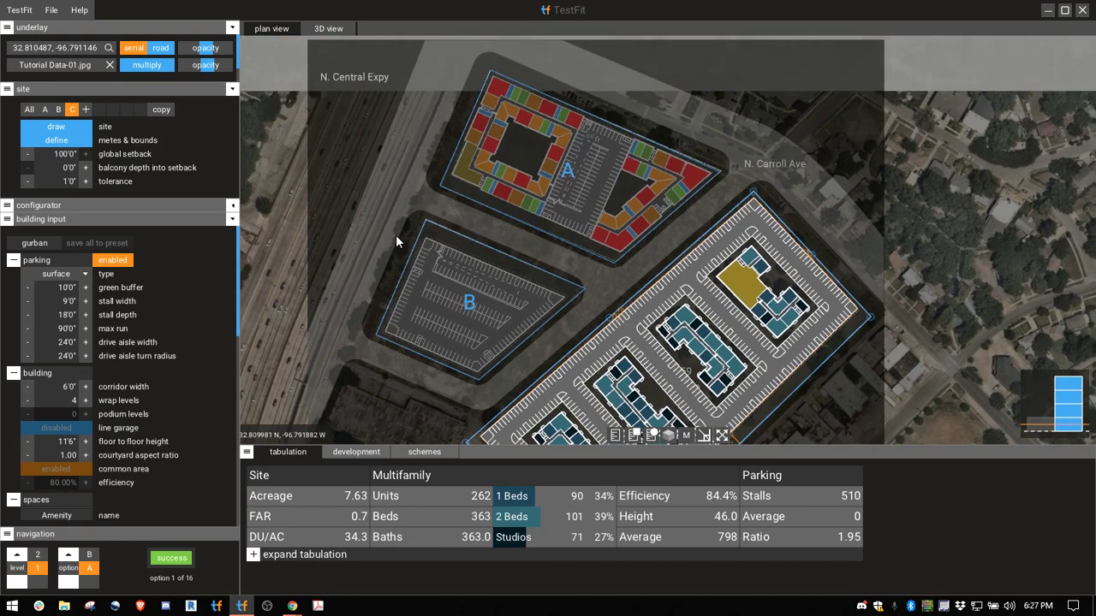
left_click(541, 202)
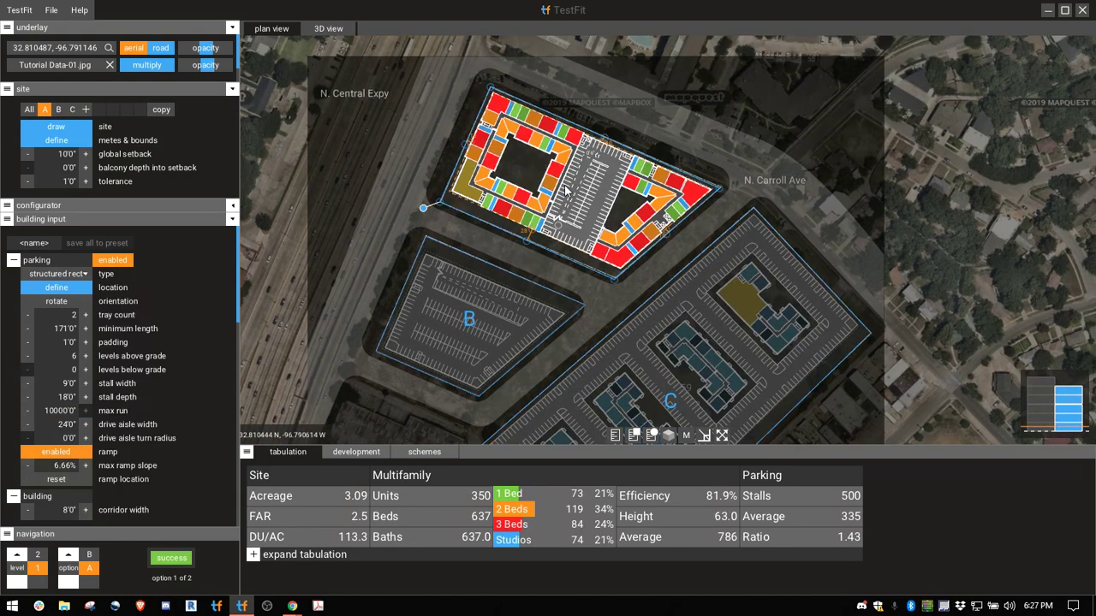
scroll(532, 170, "up", 5)
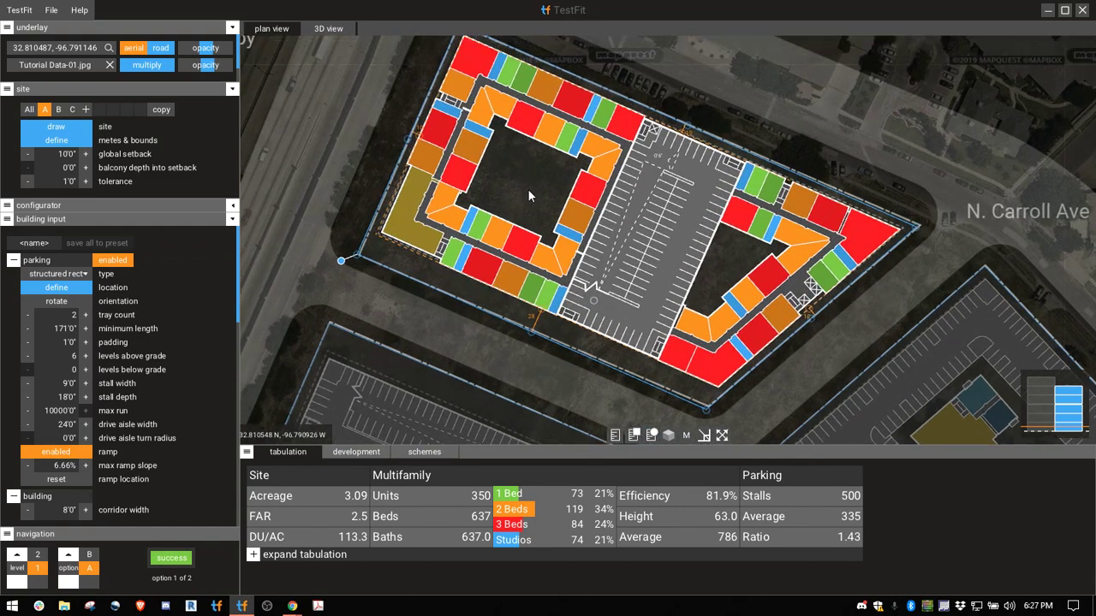
left_click_drag(528, 191, 535, 206)
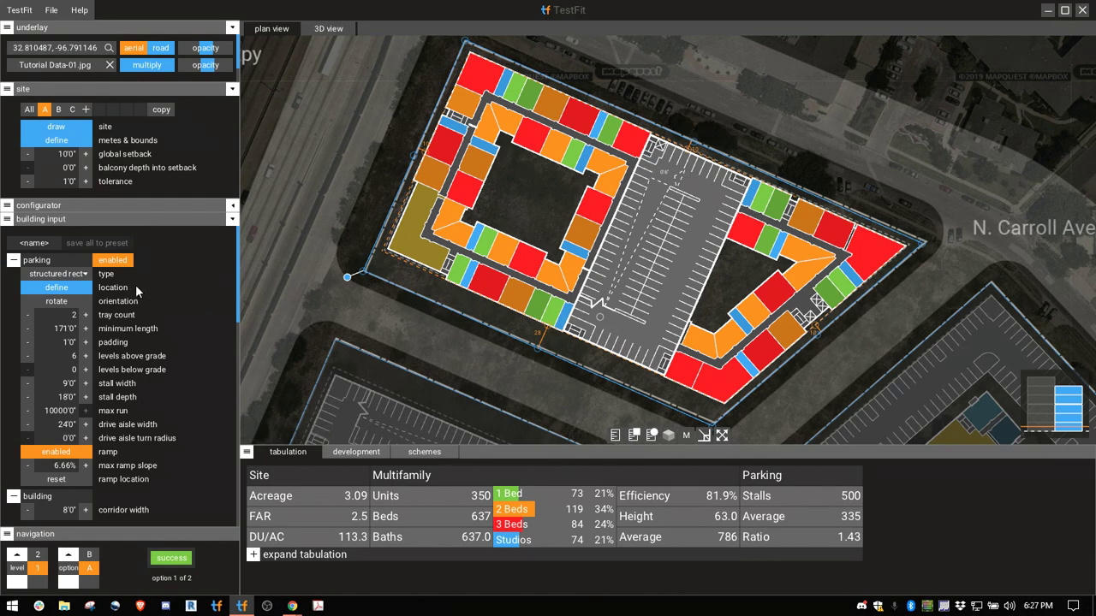
Step: Keep structured-rectangle parking and place site A's garage in a new spot (370 units)
left_click(75, 273)
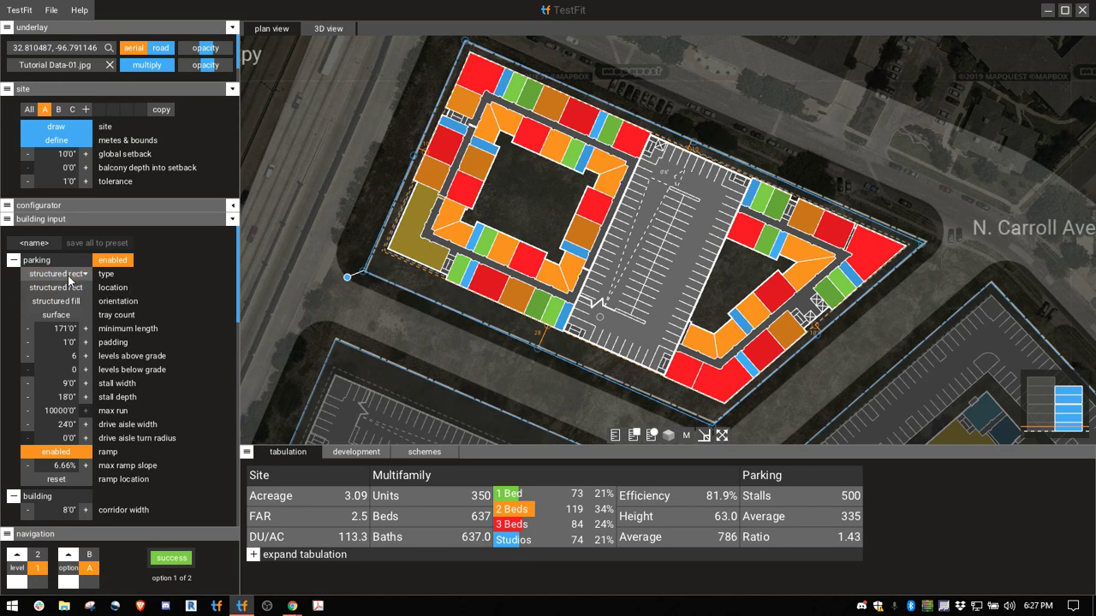
left_click(69, 286)
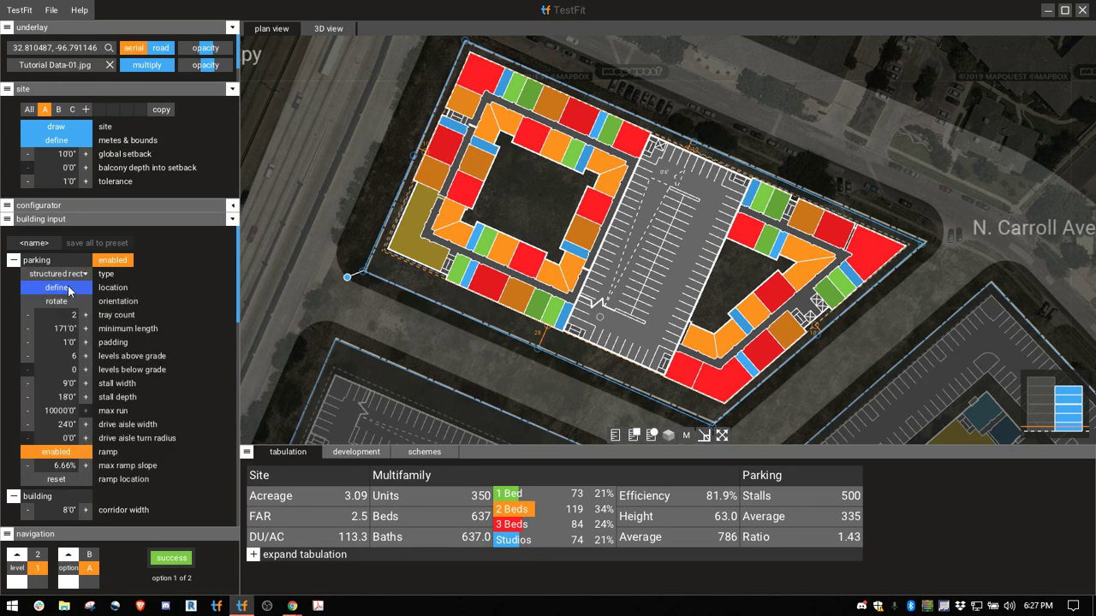
left_click(56, 287)
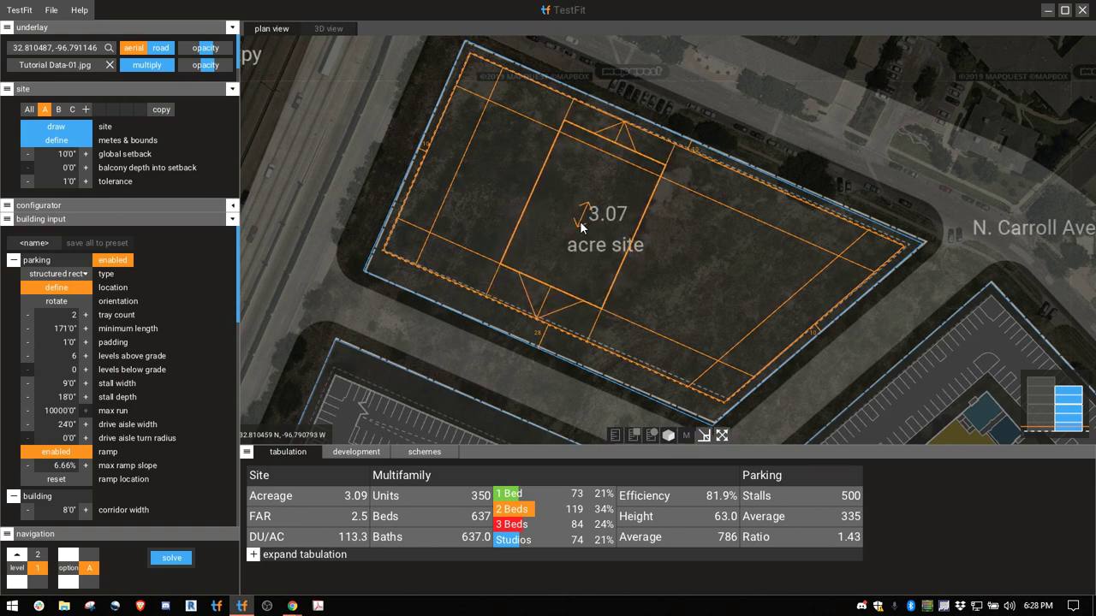
left_click(649, 100)
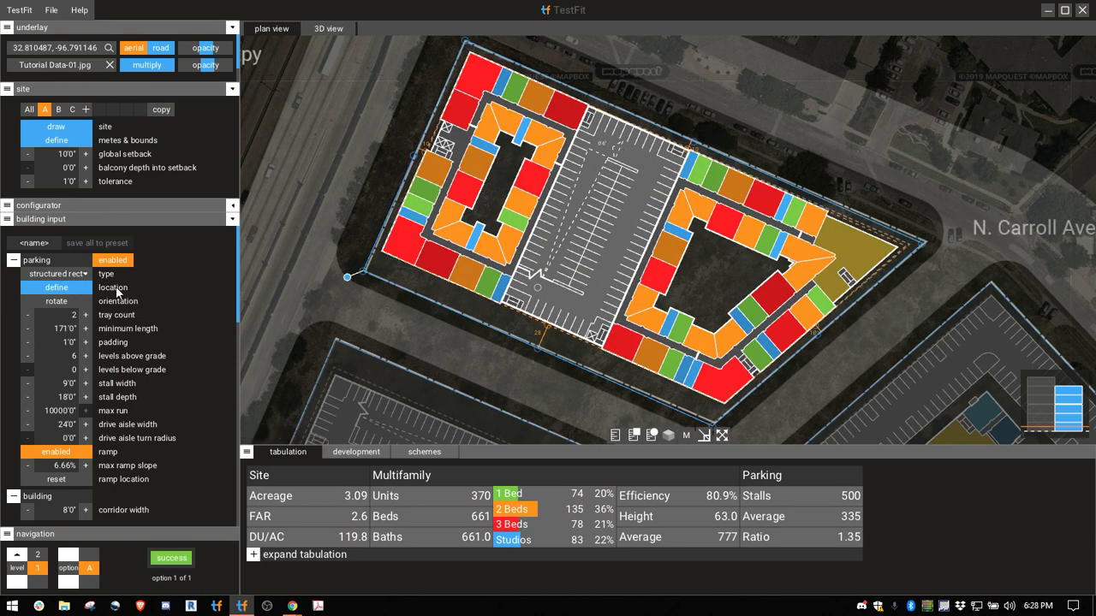
Step: Relocate the garage again, rotating it into the upper-left of site A (322 units, 544 stalls)
left_click(57, 288)
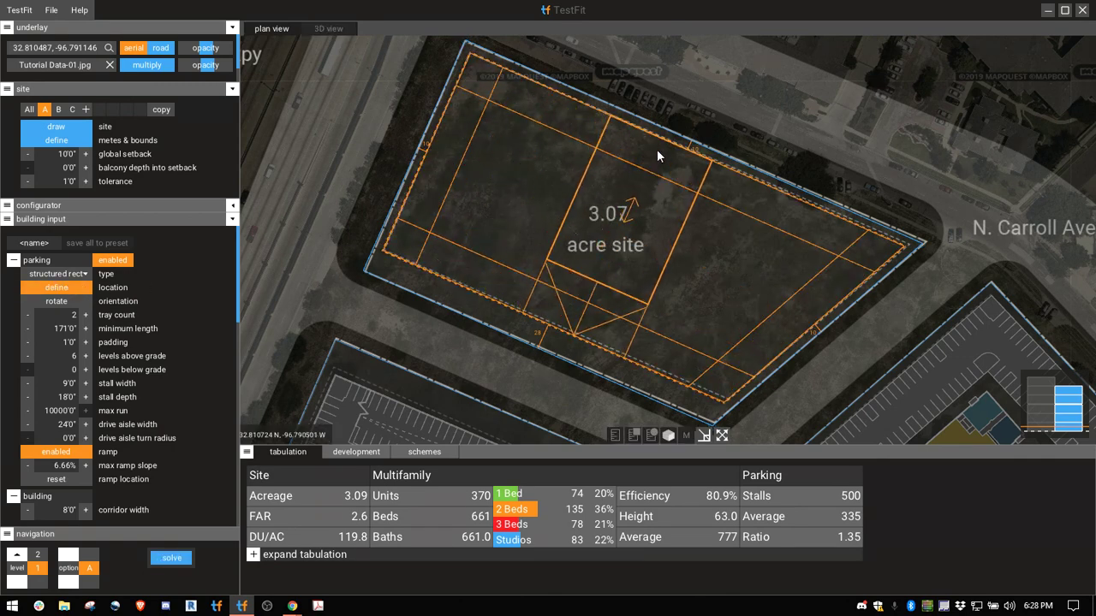
left_click(661, 146)
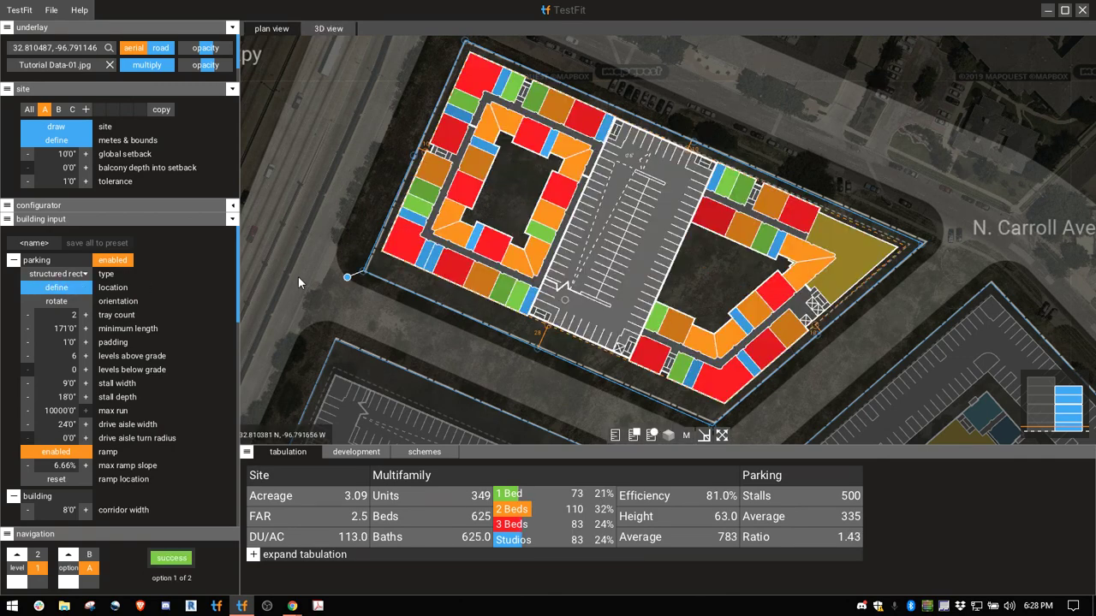
left_click(81, 288)
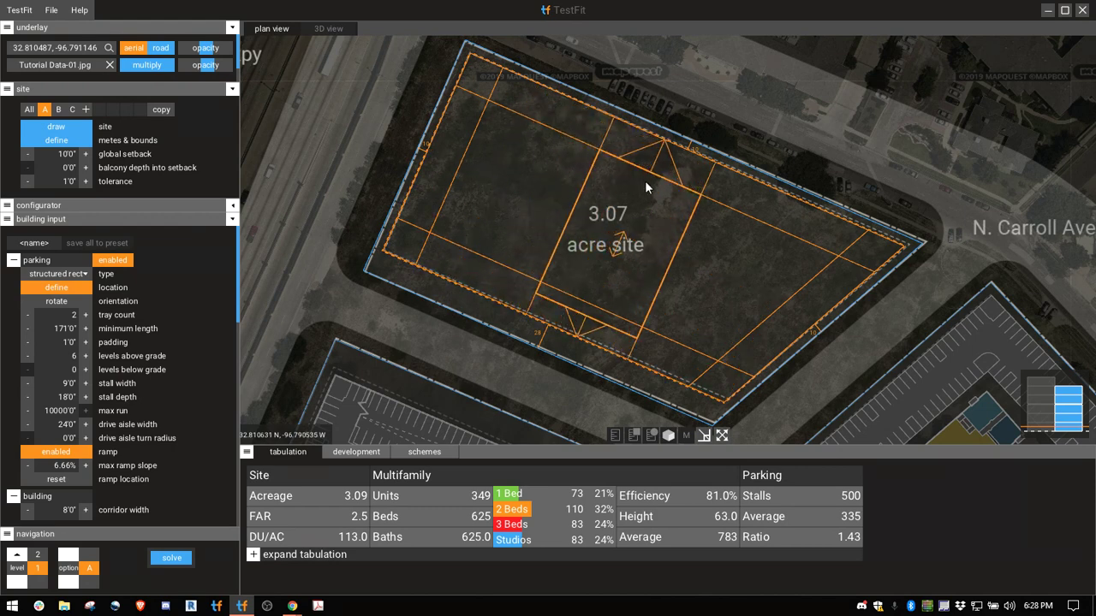
left_click(53, 302)
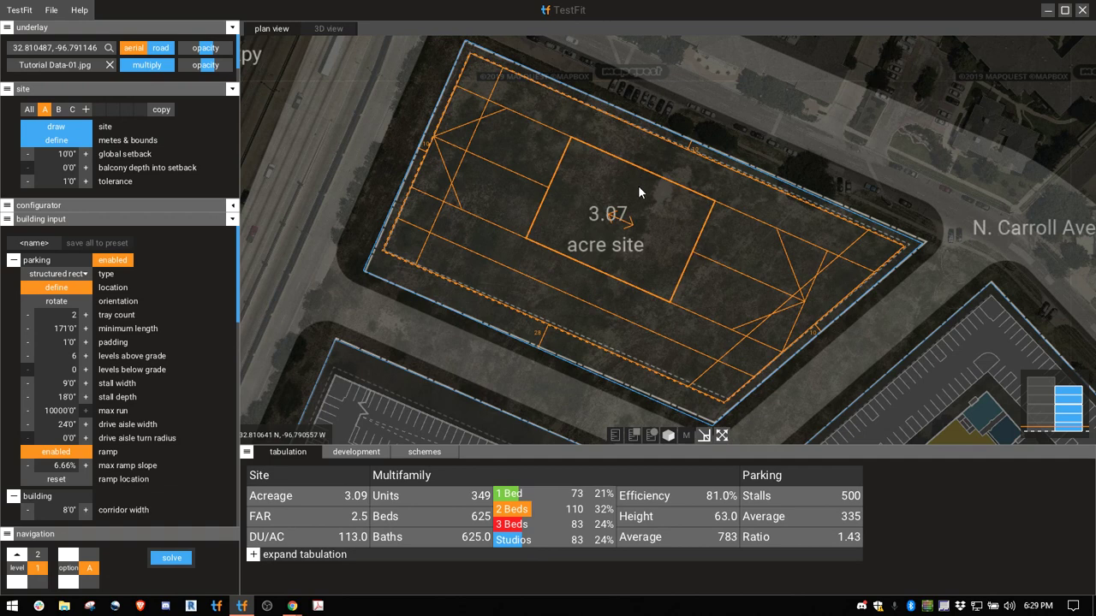
left_click(514, 139)
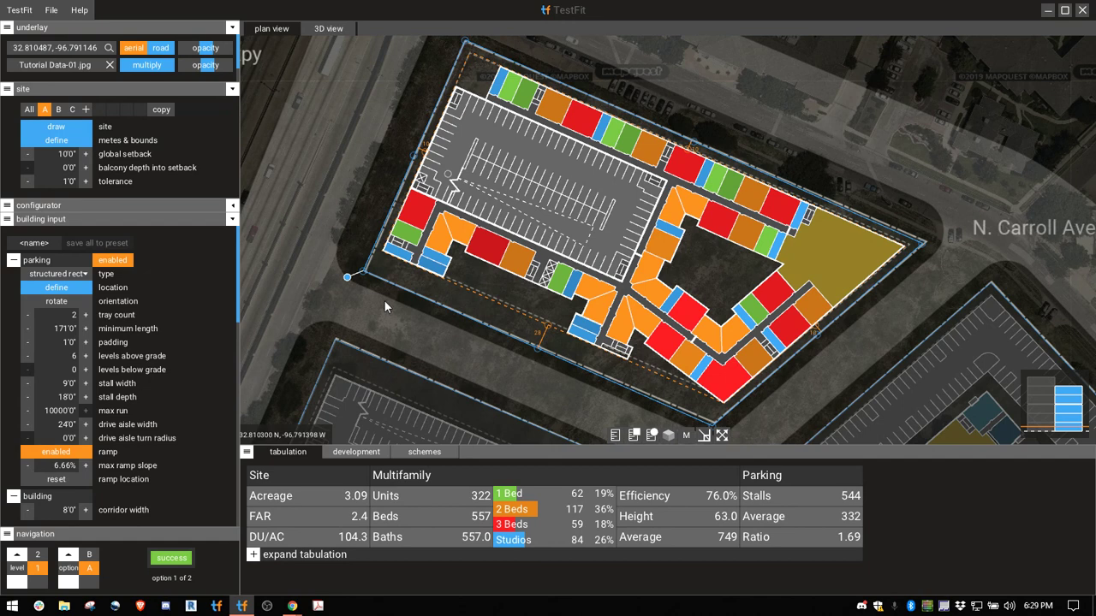
Step: Try tray counts of 3 and 2 and rotate the garage, settling on 2 trays
left_click(85, 315)
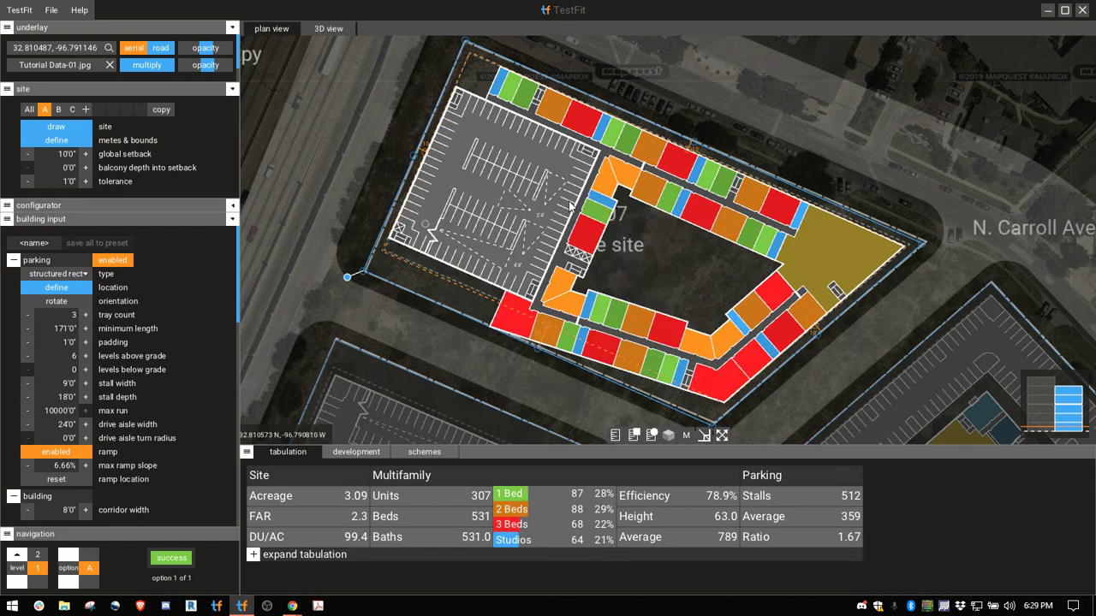
left_click(28, 315)
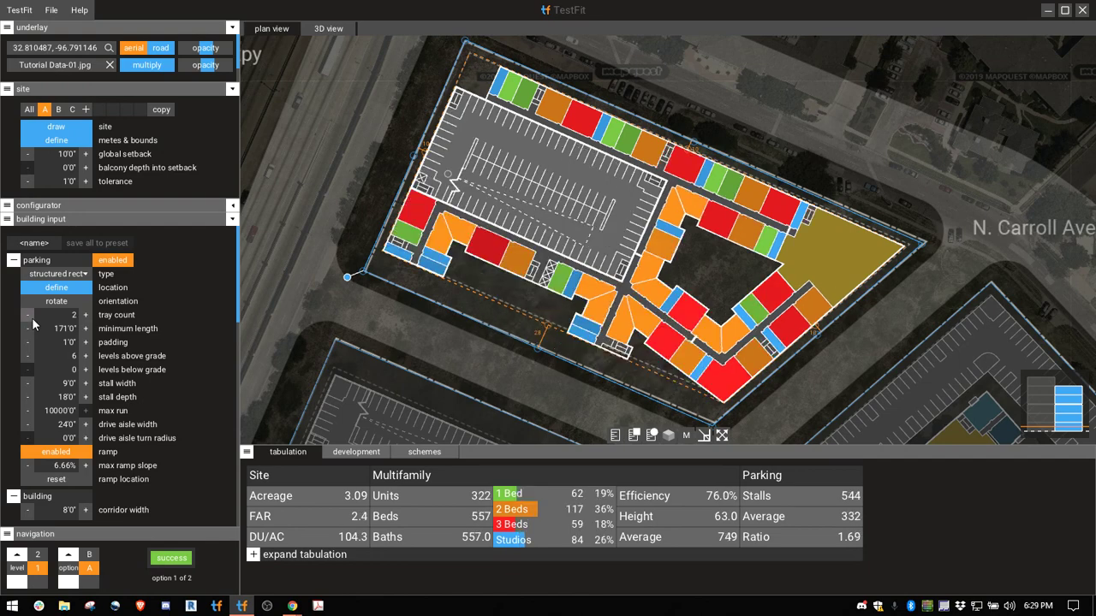
left_click_drag(602, 199, 682, 152)
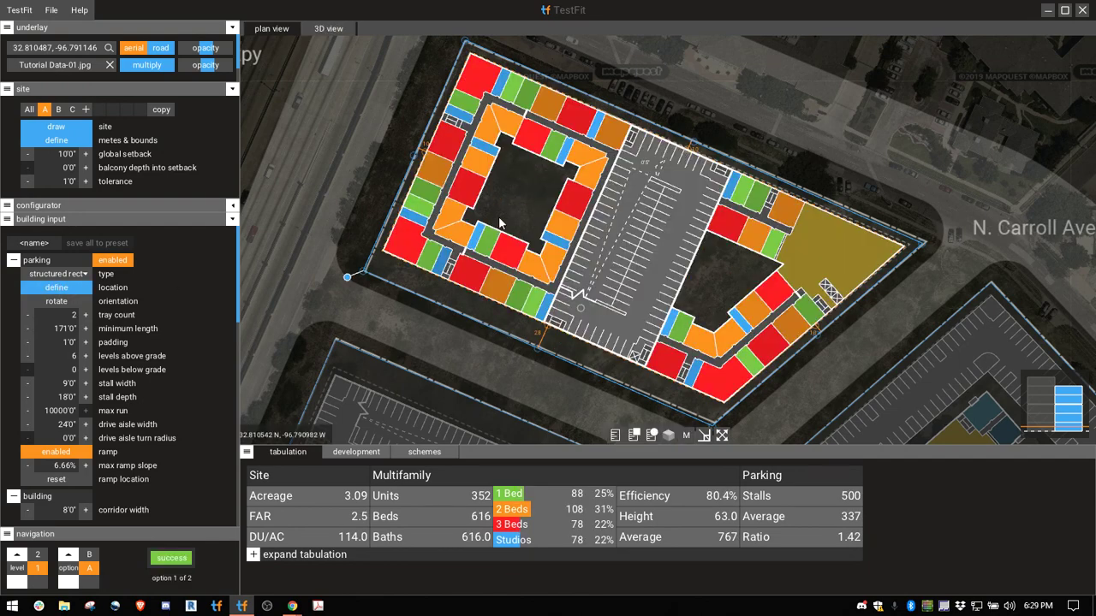
left_click(85, 315)
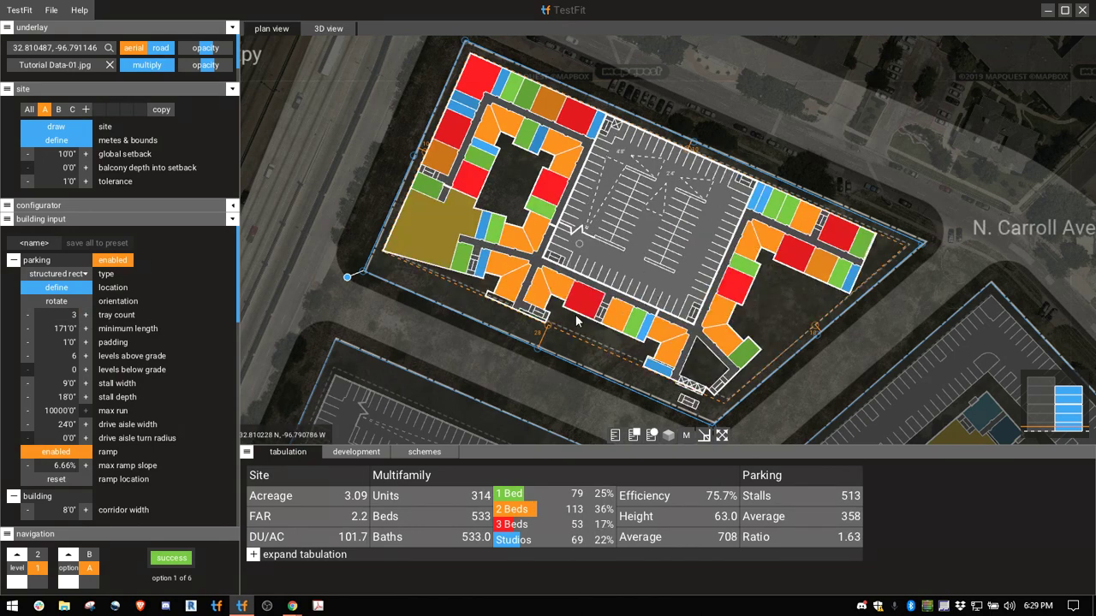
left_click(29, 315)
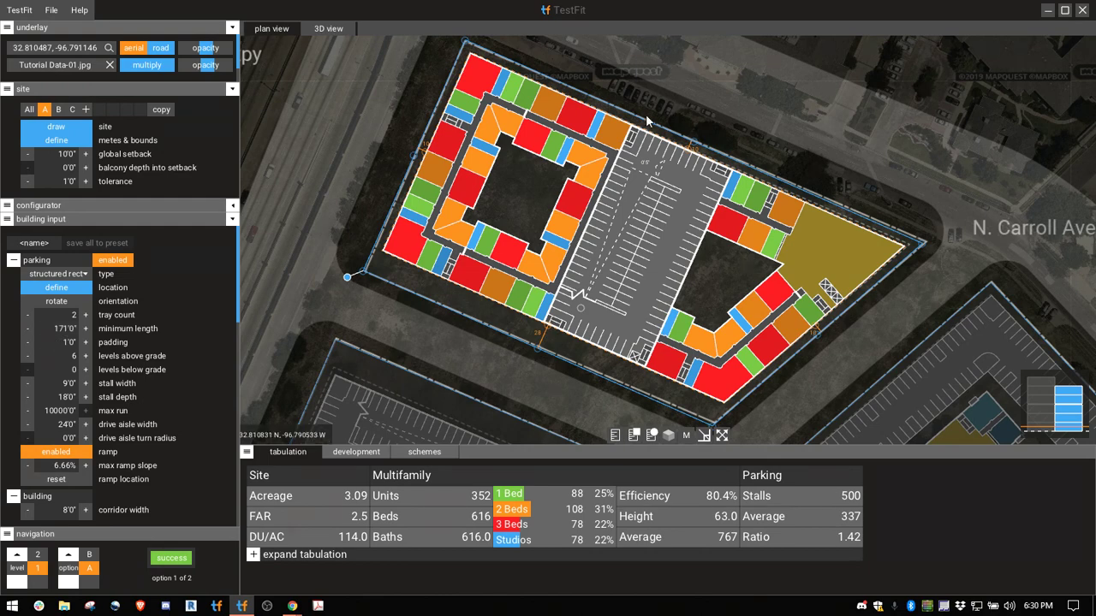
scroll(642, 119, "up", 5)
Step: At the garage corner, raise padding to 3'0", then lower it to 0'0" (621 beds)
scroll(621, 143, "up", 5)
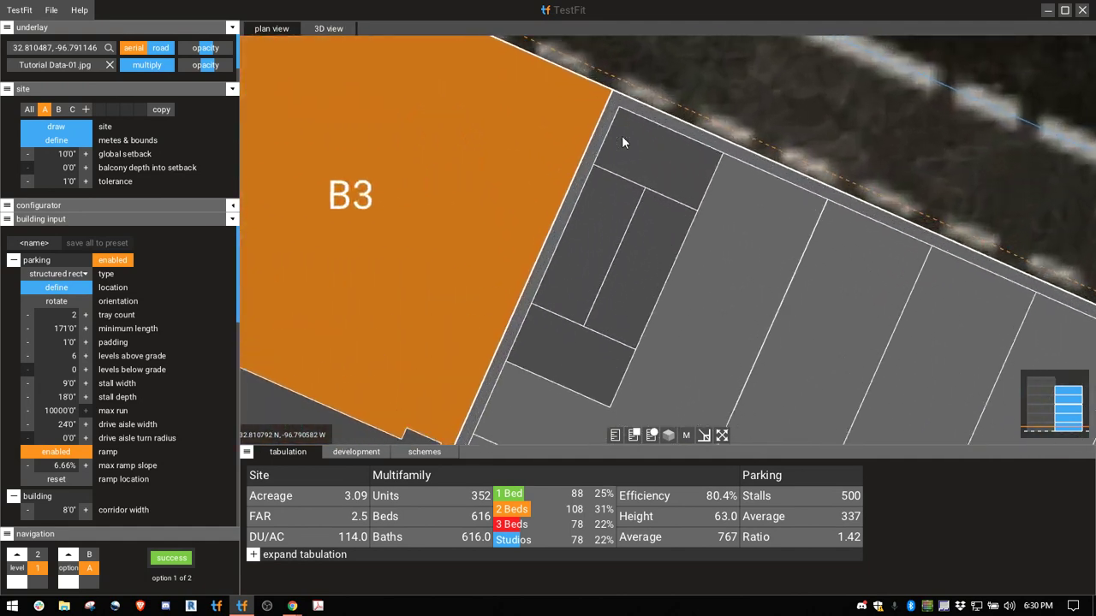
middle_click_drag(624, 115, 616, 165)
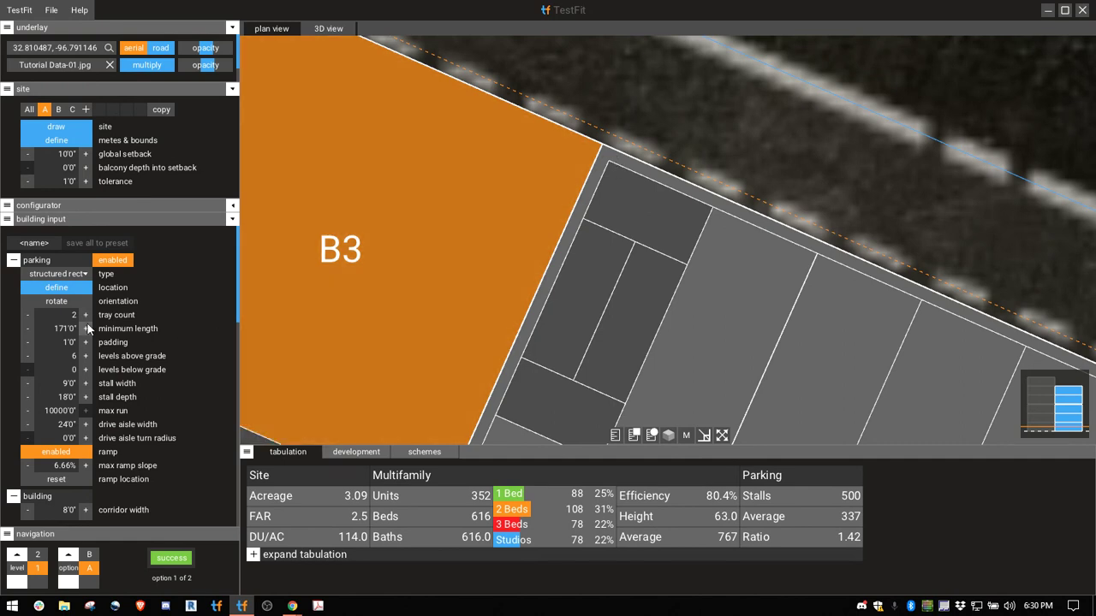
left_click(86, 342)
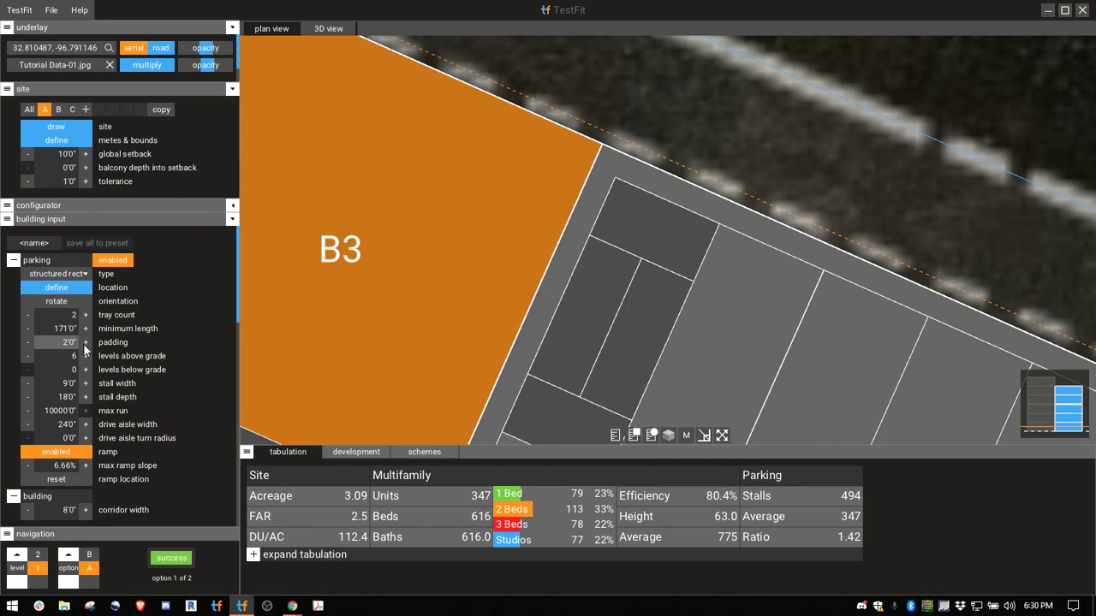
left_click(86, 341)
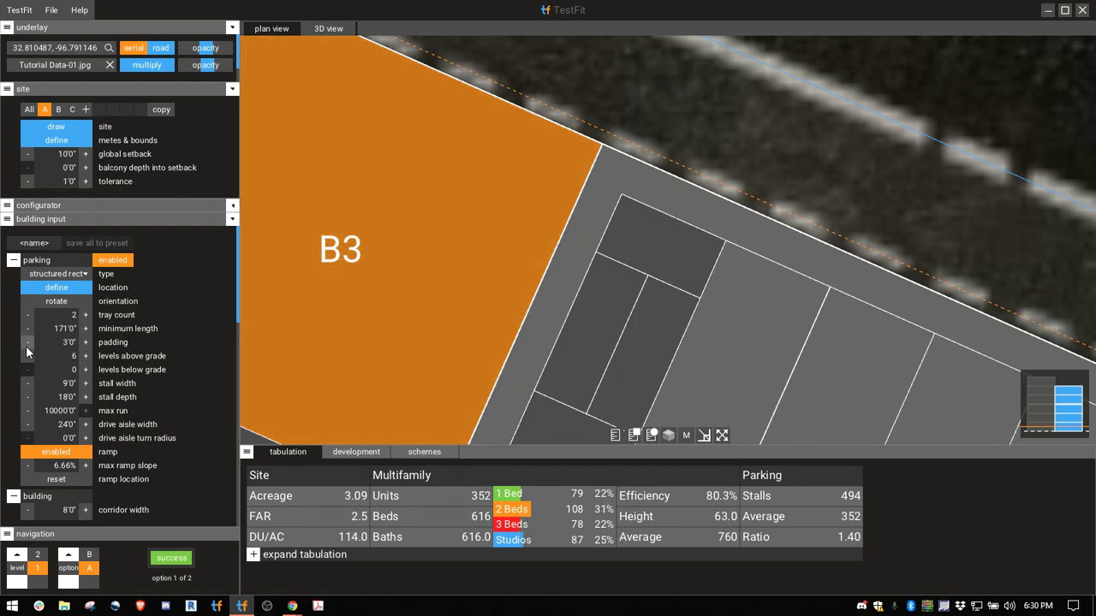
left_click(28, 343)
left_click(27, 342)
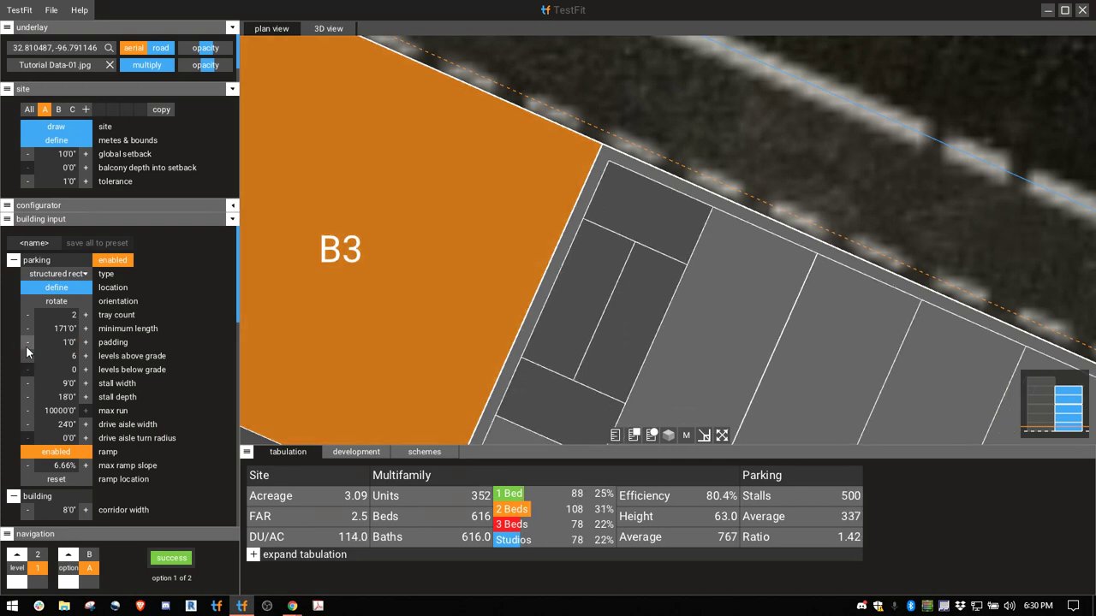
left_click(27, 342)
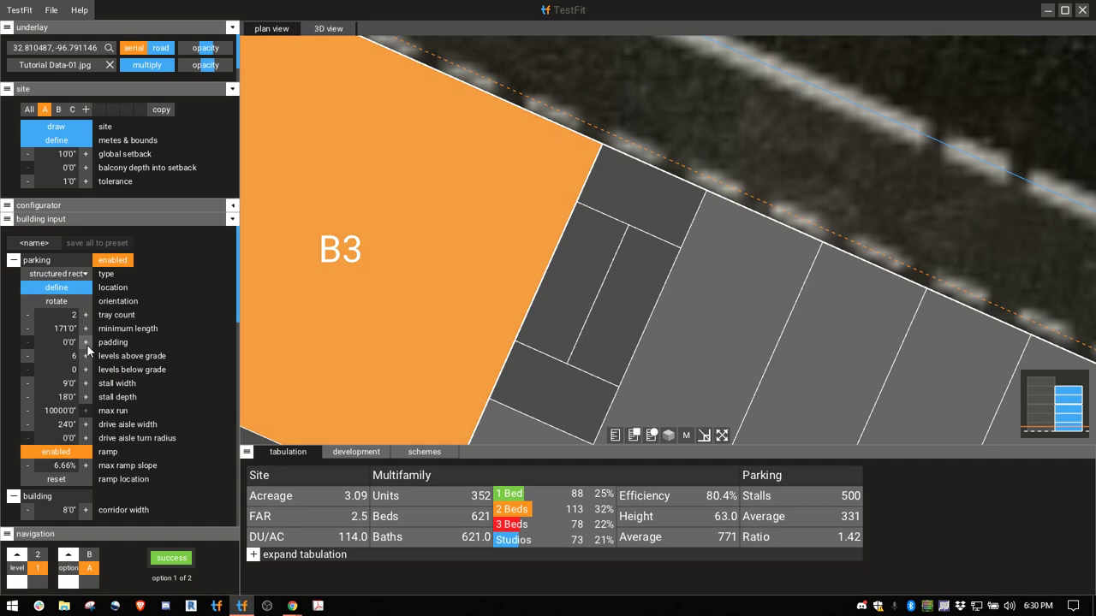
scroll(98, 344, "down", 5)
scroll(111, 341, "up", 4)
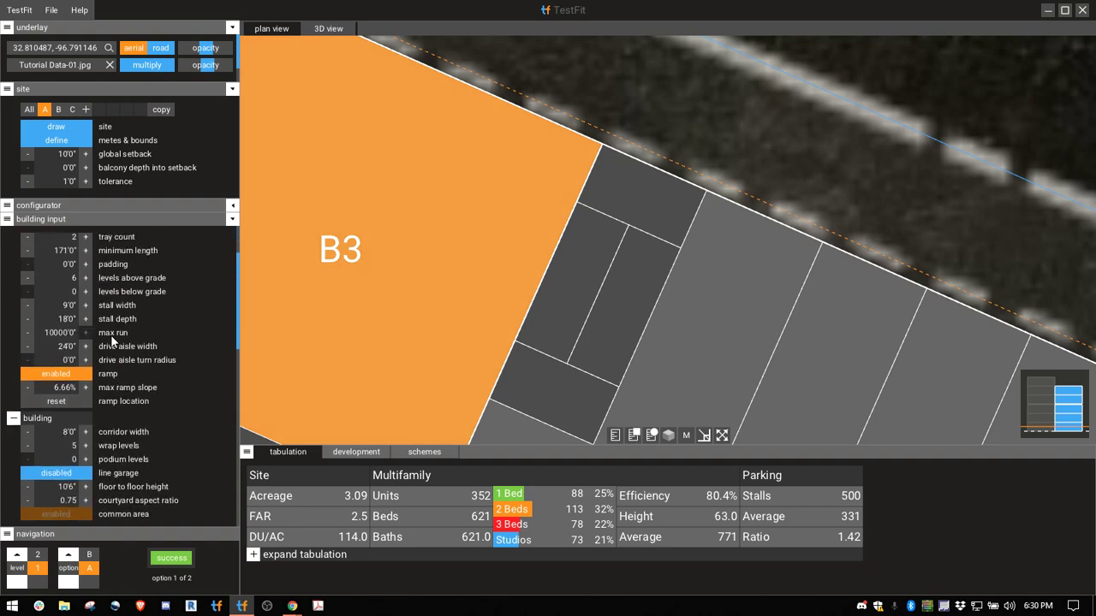
scroll(597, 274, "down", 5)
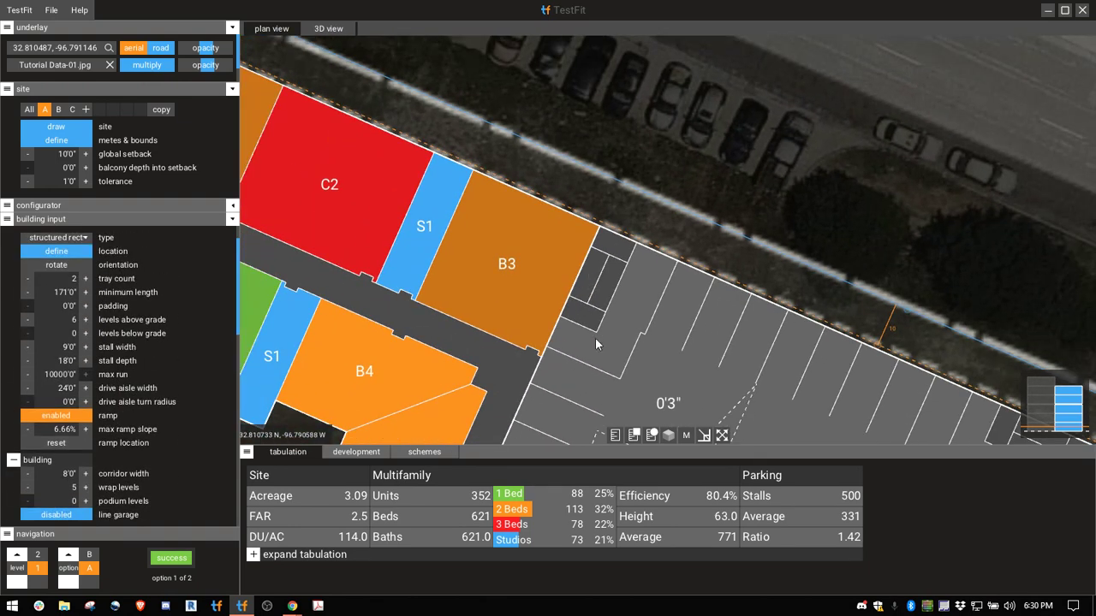
middle_click_drag(595, 337, 538, 205)
scroll(538, 205, "down", 5)
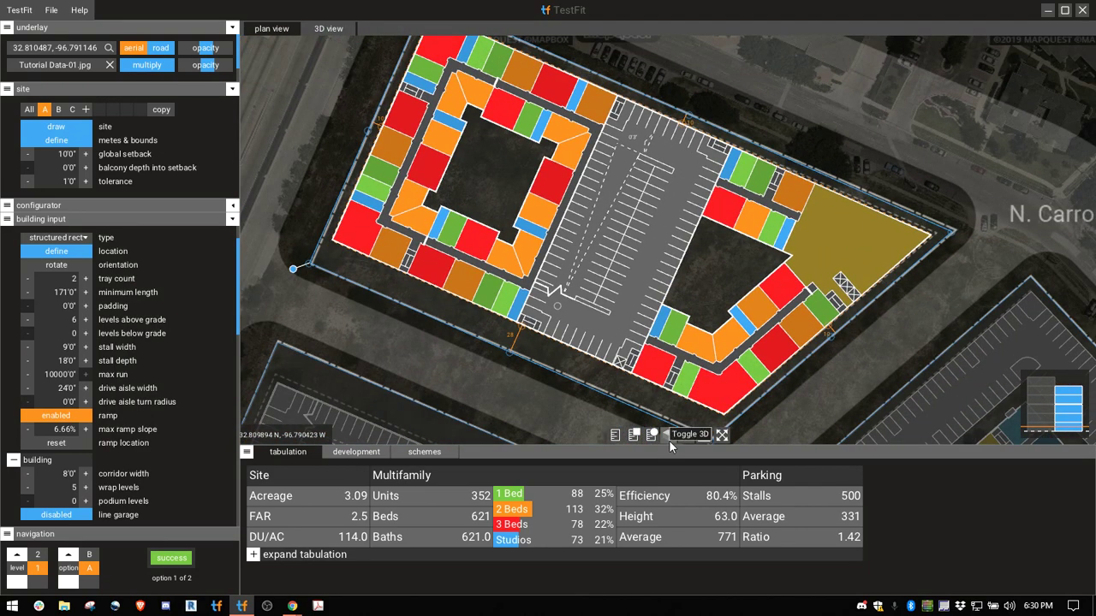
Step: View the garage and wrap buildings in 3D, then raise the garage to 7 levels above grade
left_click(669, 437)
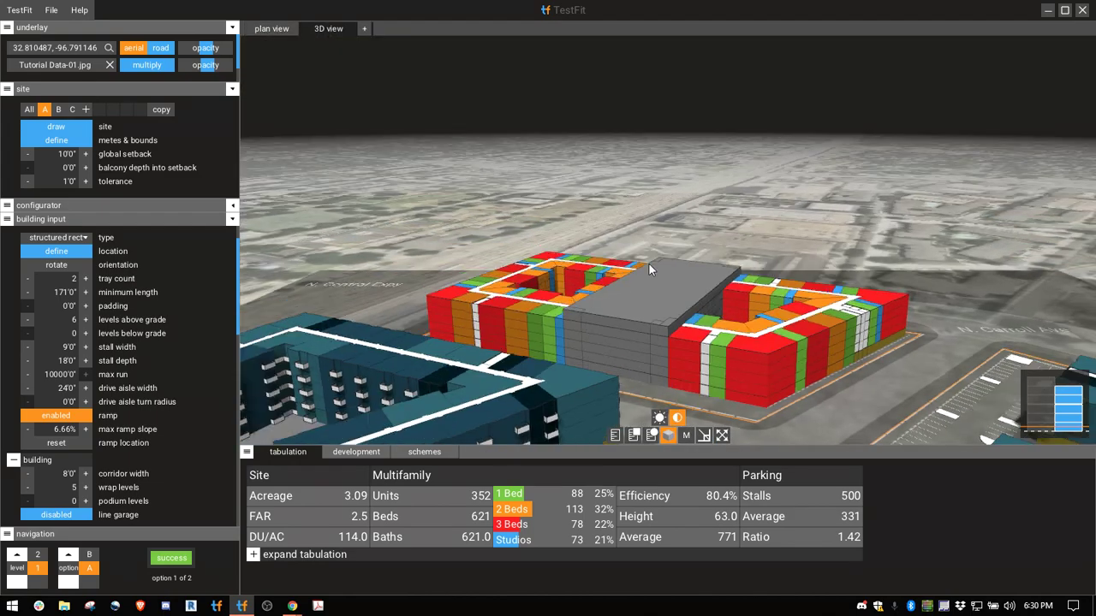
mouse_move(648, 263)
right_mouse_down()
mouse_move(631, 289)
mouse_move(726, 289)
mouse_move(678, 276)
mouse_move(606, 307)
mouse_move(628, 267)
right_mouse_up()
scroll(634, 300, "up", 3)
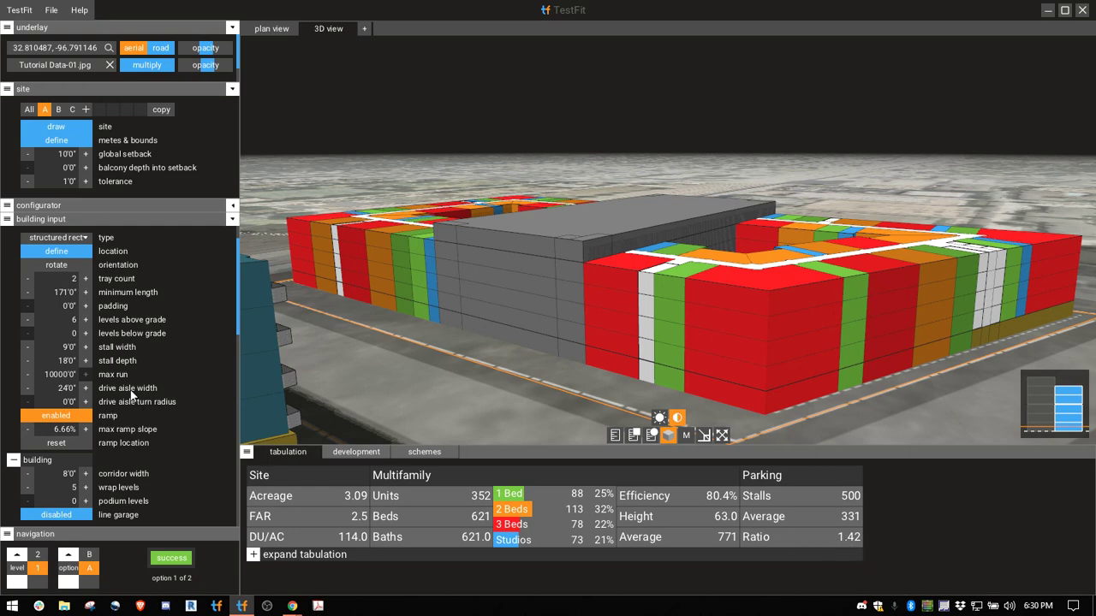
left_click(85, 316)
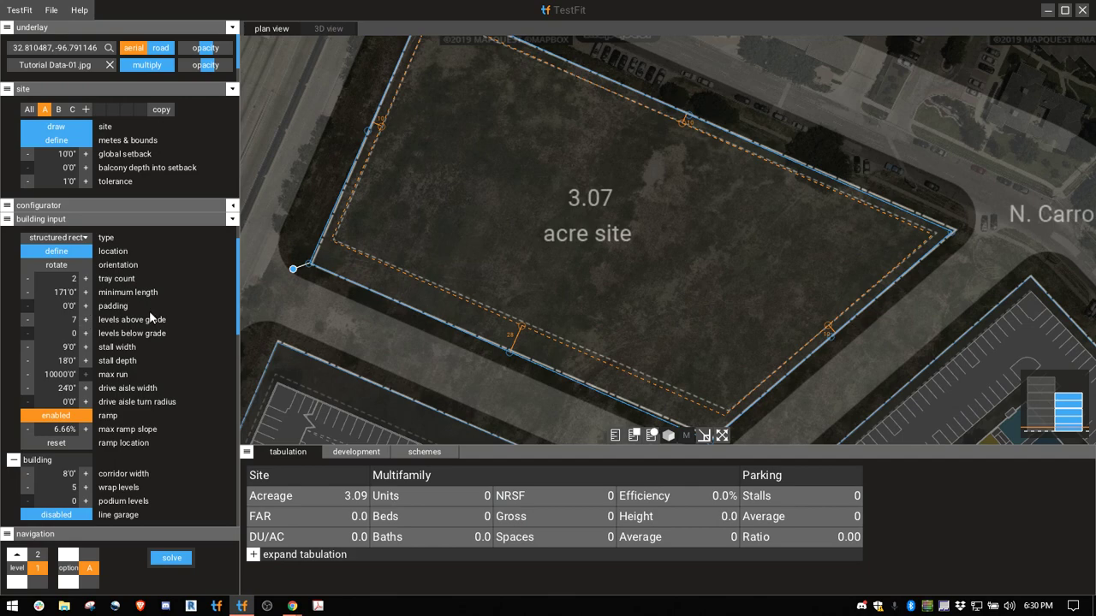
Step: Re-place the garage on site A and lower it to 6 levels above grade (348 units)
left_click(63, 248)
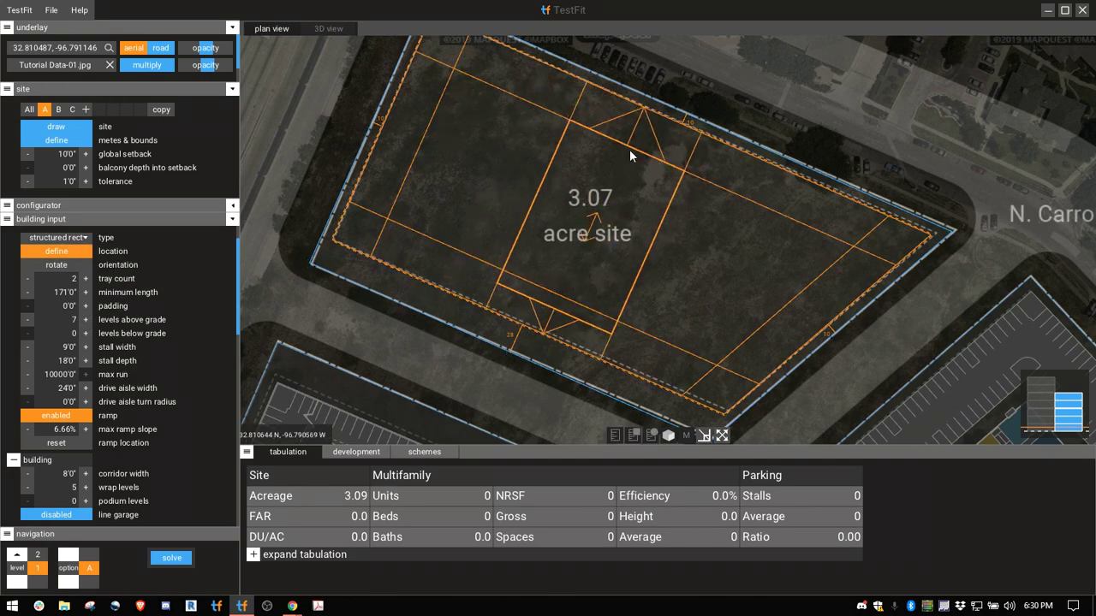
left_click(656, 121)
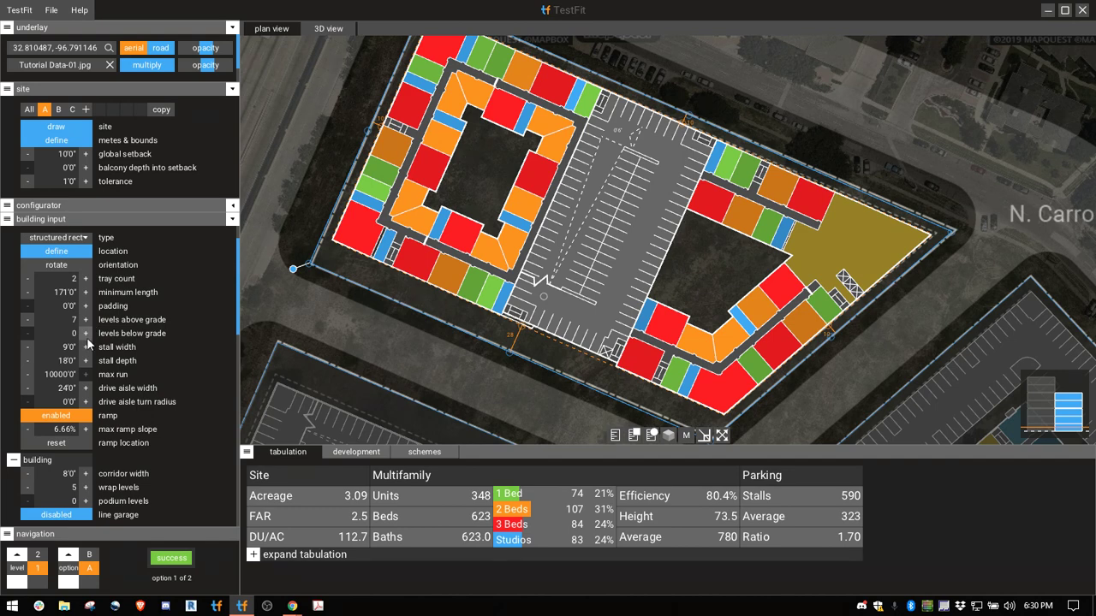
left_click(27, 320)
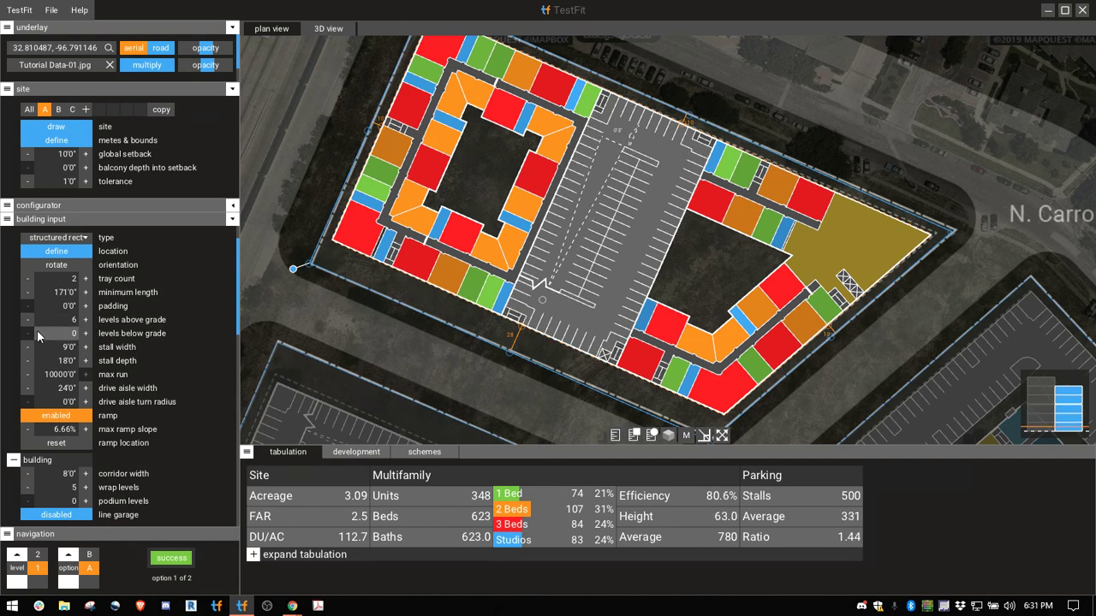
Step: Add one below-grade parking level (590 stalls) and show the B1 level in the plan
left_click(85, 333)
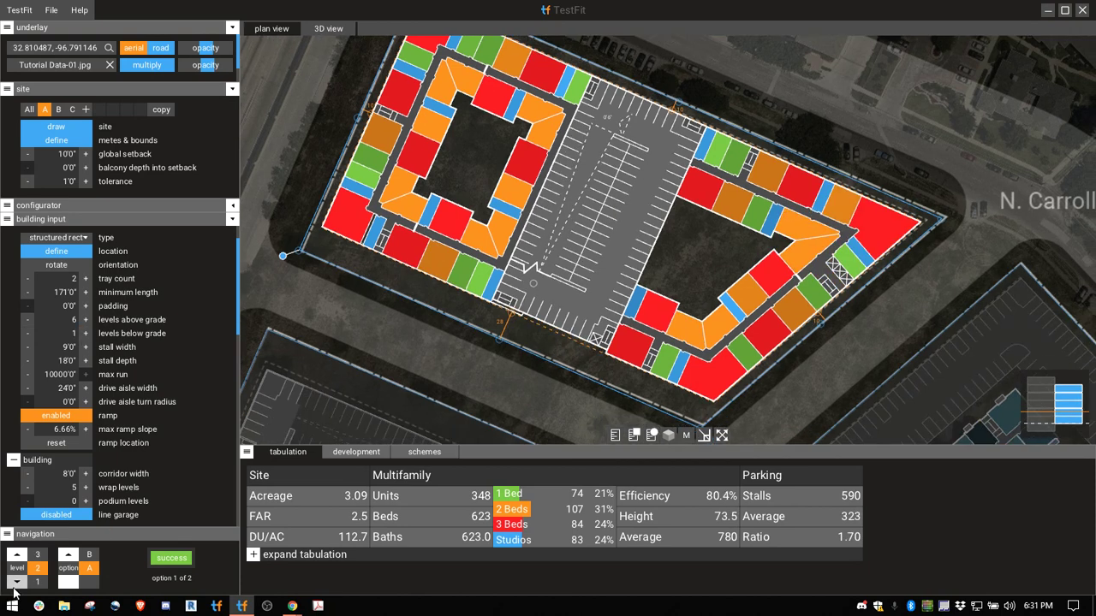
left_click(16, 583)
left_click(16, 582)
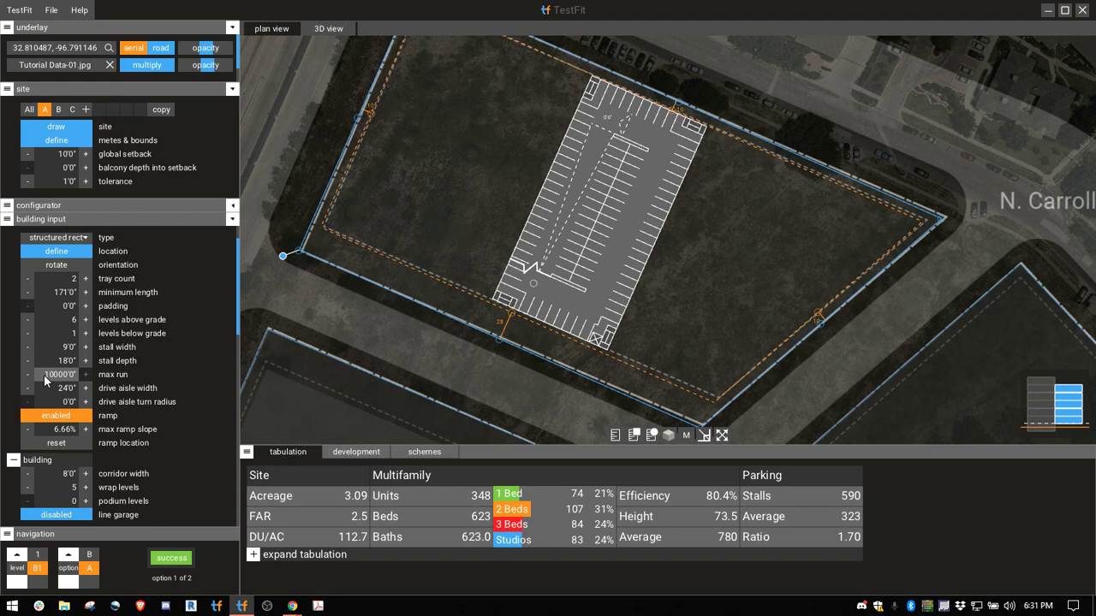
scroll(541, 159, "up", 4)
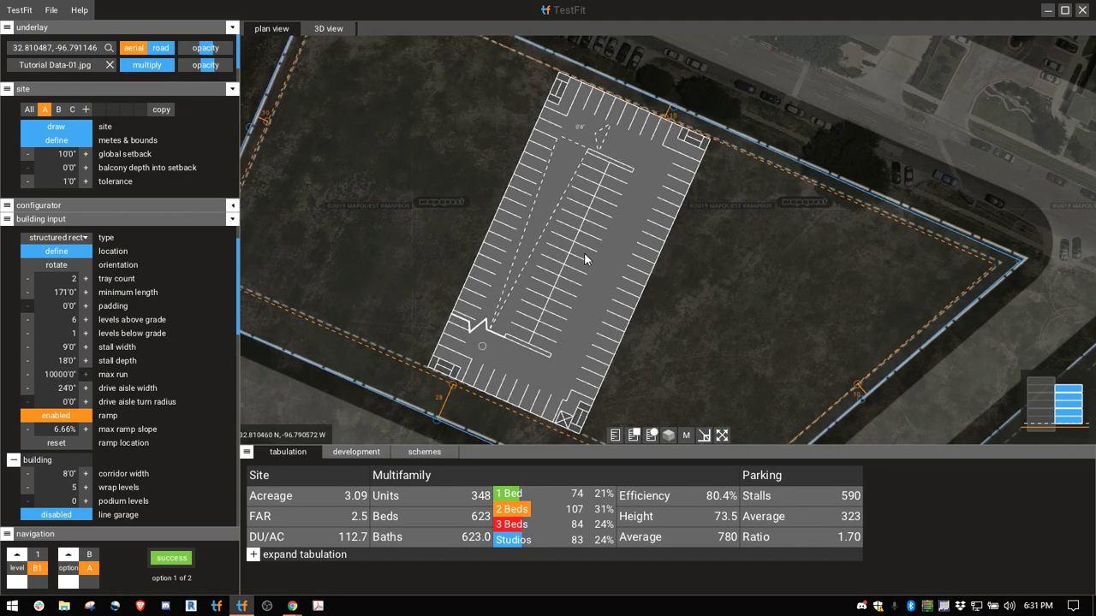
scroll(584, 253, "up", 1)
left_click(58, 378)
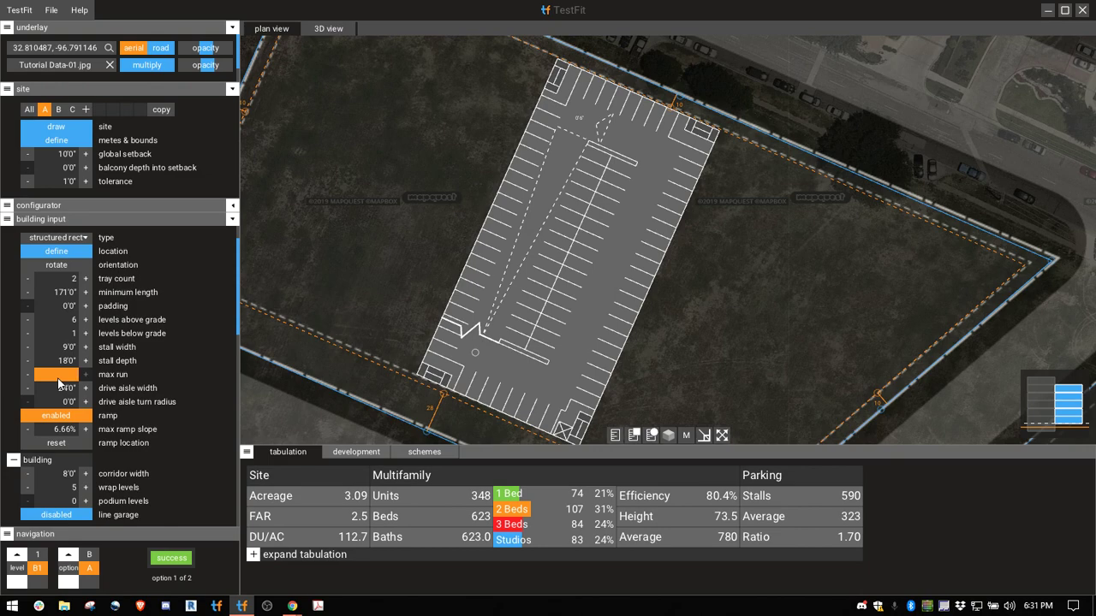
type("90")
key("Return")
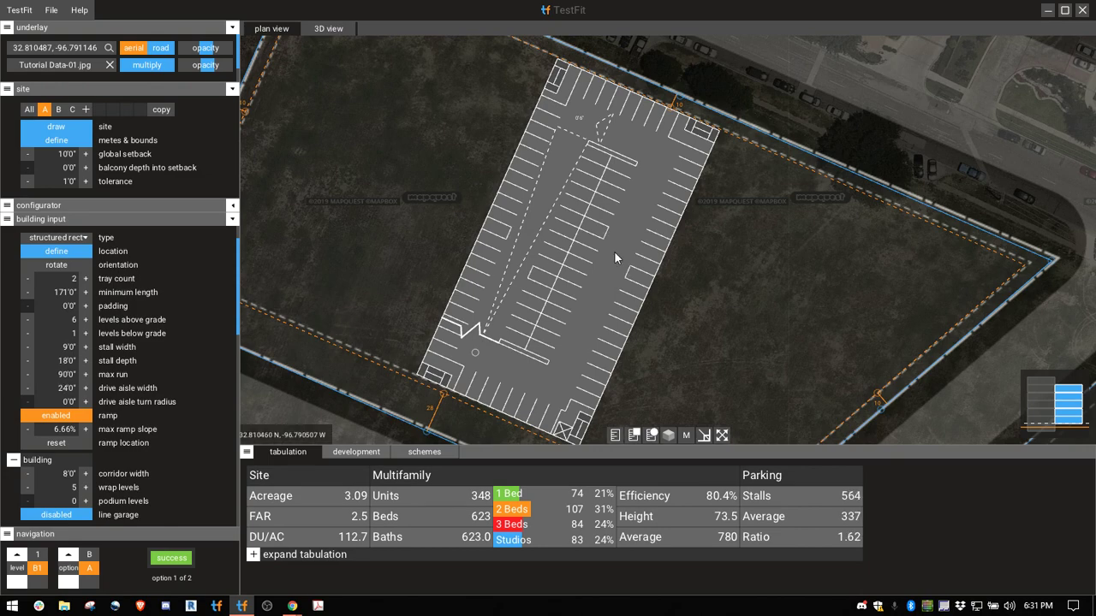
scroll(613, 251, "up", 2)
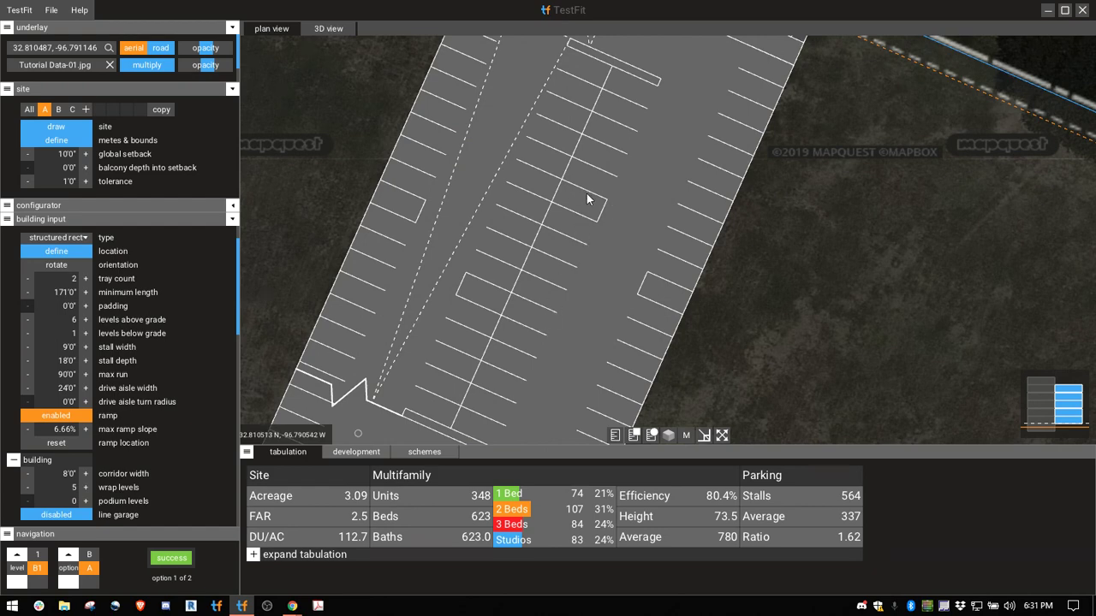
scroll(539, 287, "down", 3)
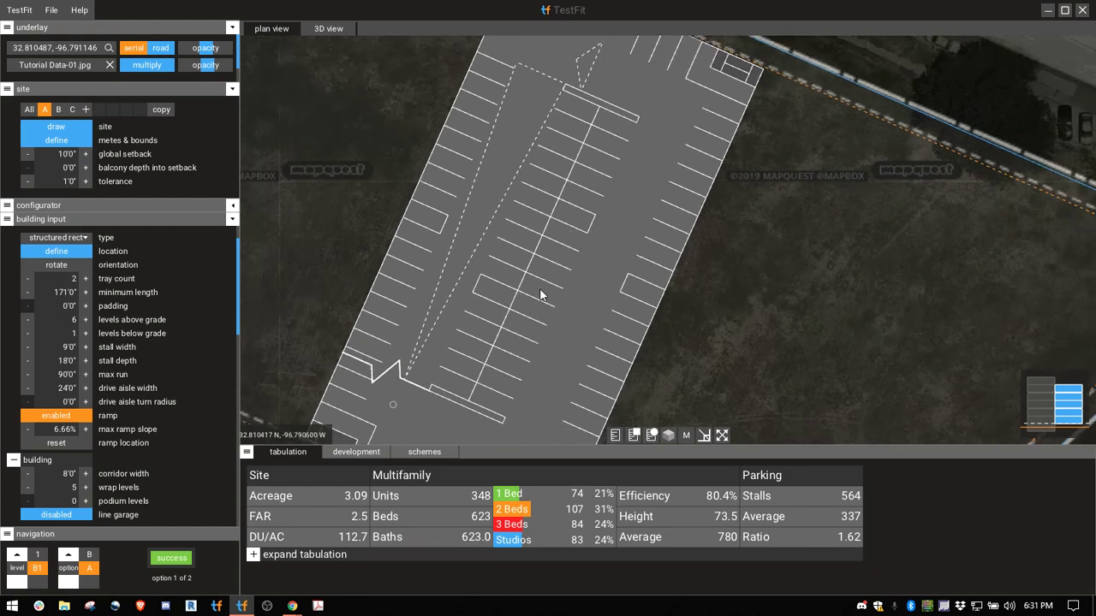
scroll(566, 281, "up", 1)
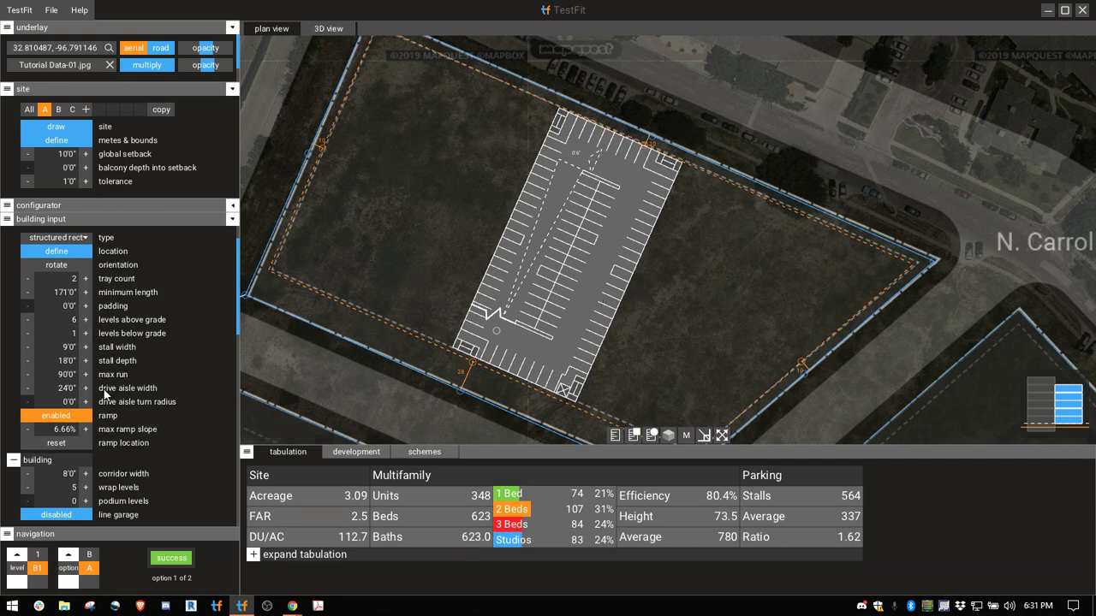
Step: Measure the drive aisle width across the garage
scroll(593, 266, "up", 5)
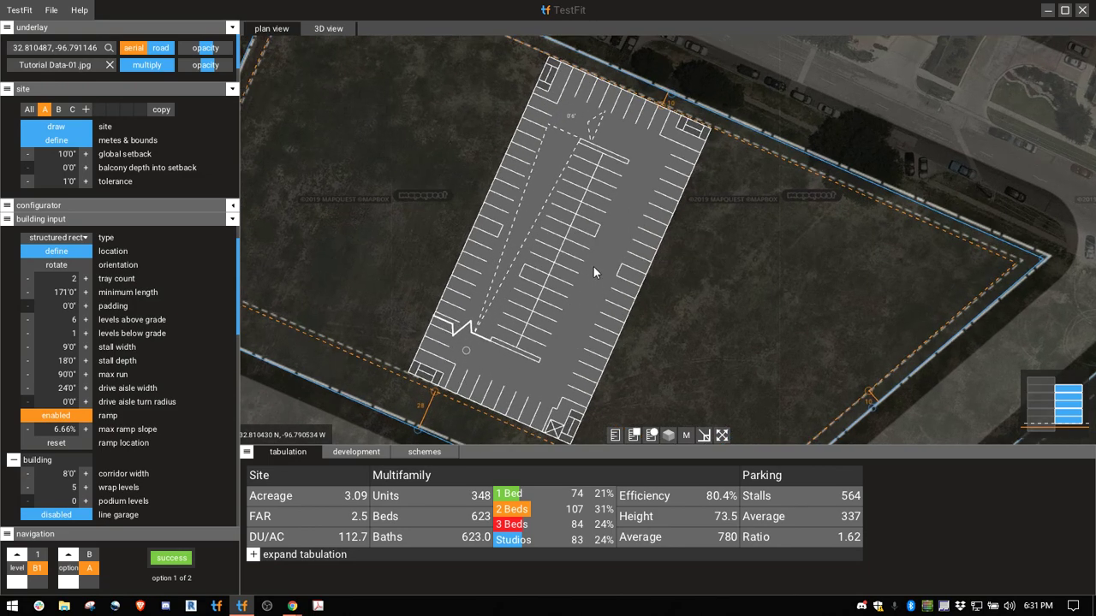
left_click(615, 434)
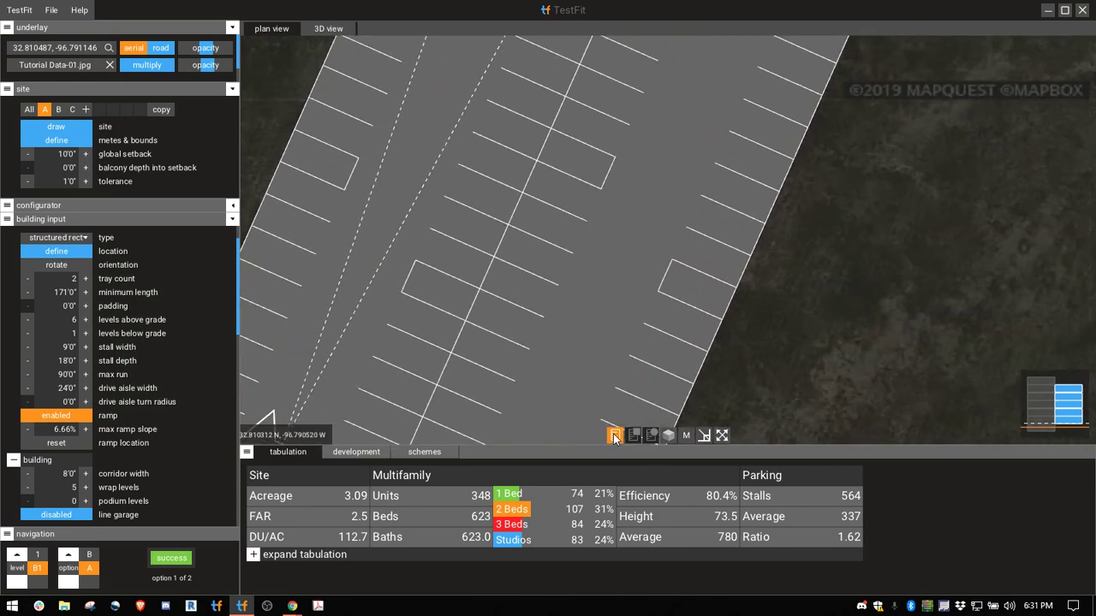
left_click(641, 324)
left_click(560, 285)
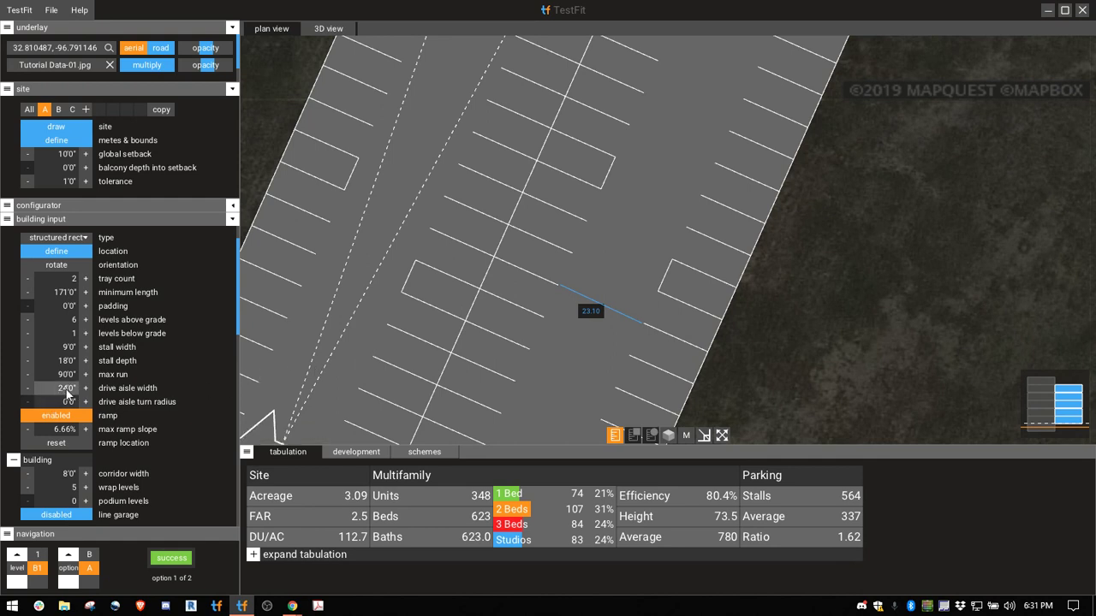
Step: Narrow the drive aisle to 22'0" and switch the plan to level 2
left_click(27, 389)
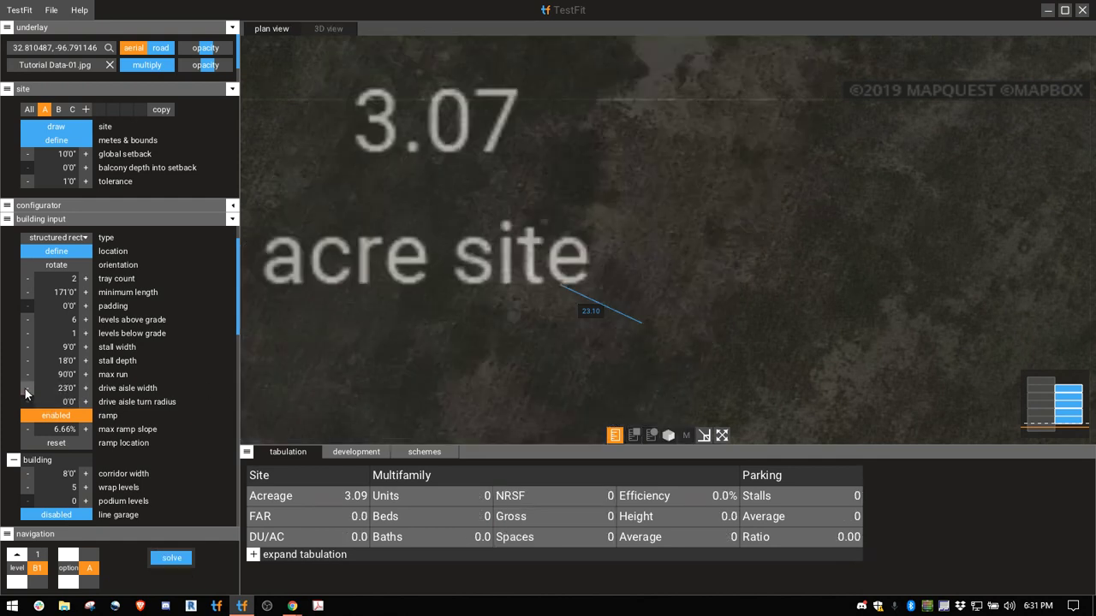
left_click(27, 389)
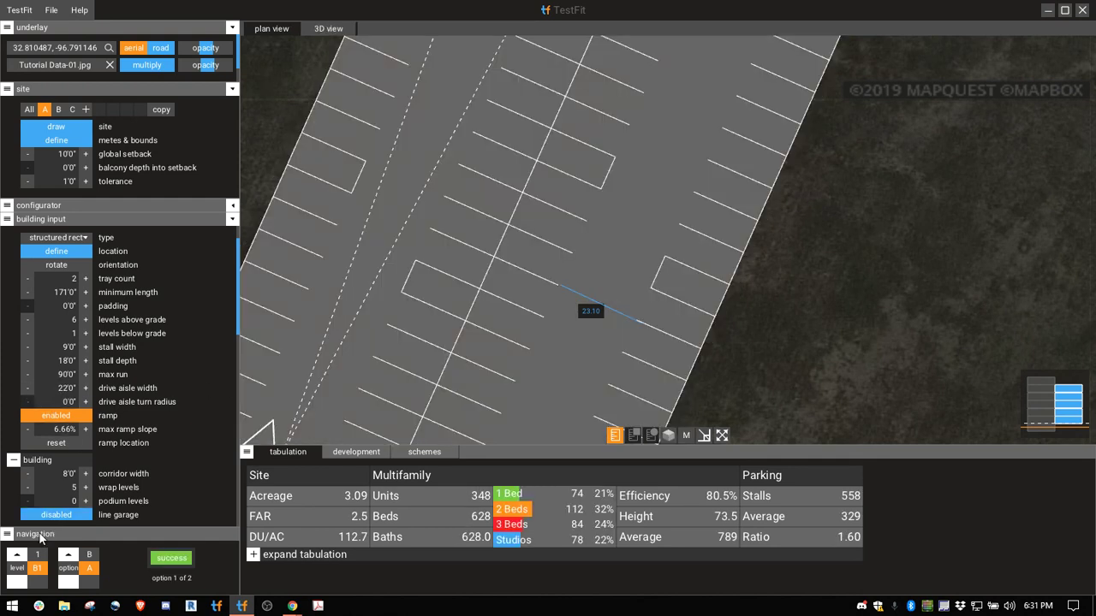
left_click(17, 554)
left_click(18, 555)
scroll(637, 243, "down", 5)
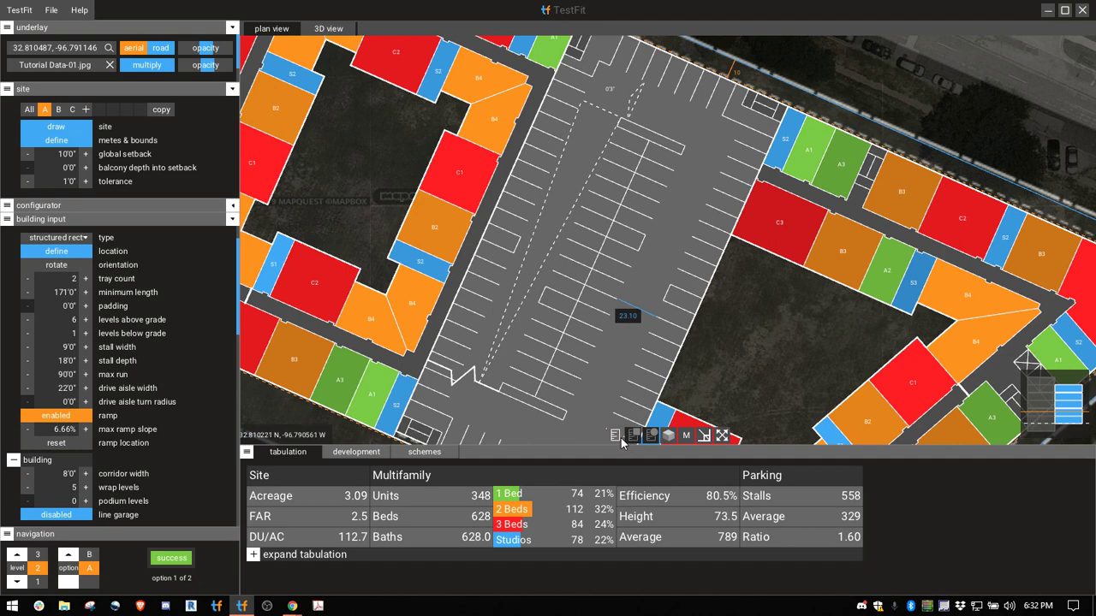
Step: Widen the drive aisle up to 27'0", then bring it back to 24'0" (564 stalls)
left_click(85, 388)
left_click(85, 387)
left_click(86, 387)
left_click(86, 388)
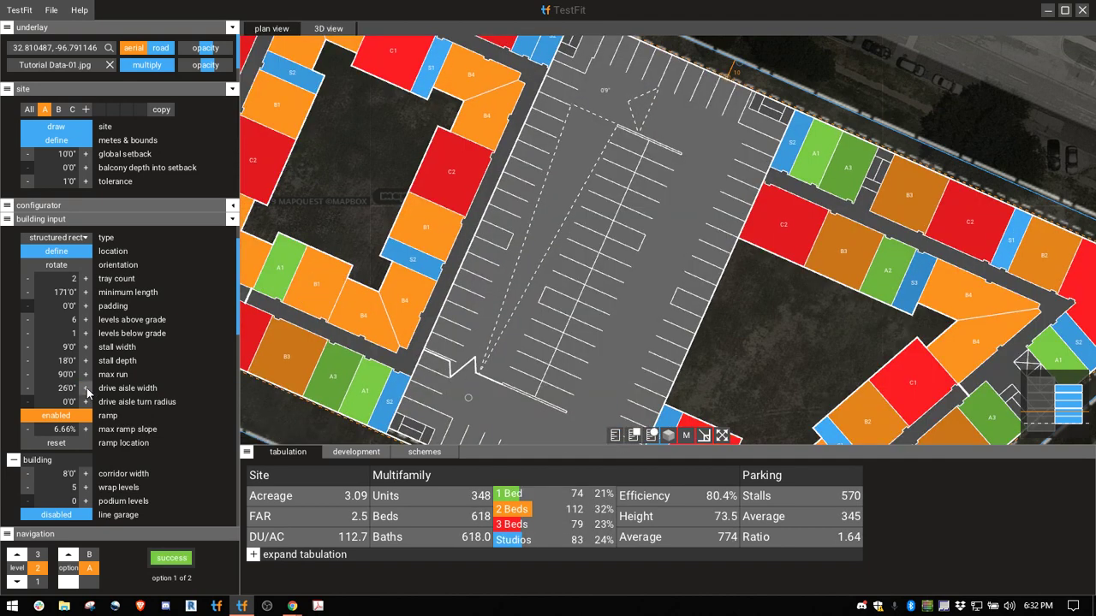
left_click(85, 388)
left_click(28, 390)
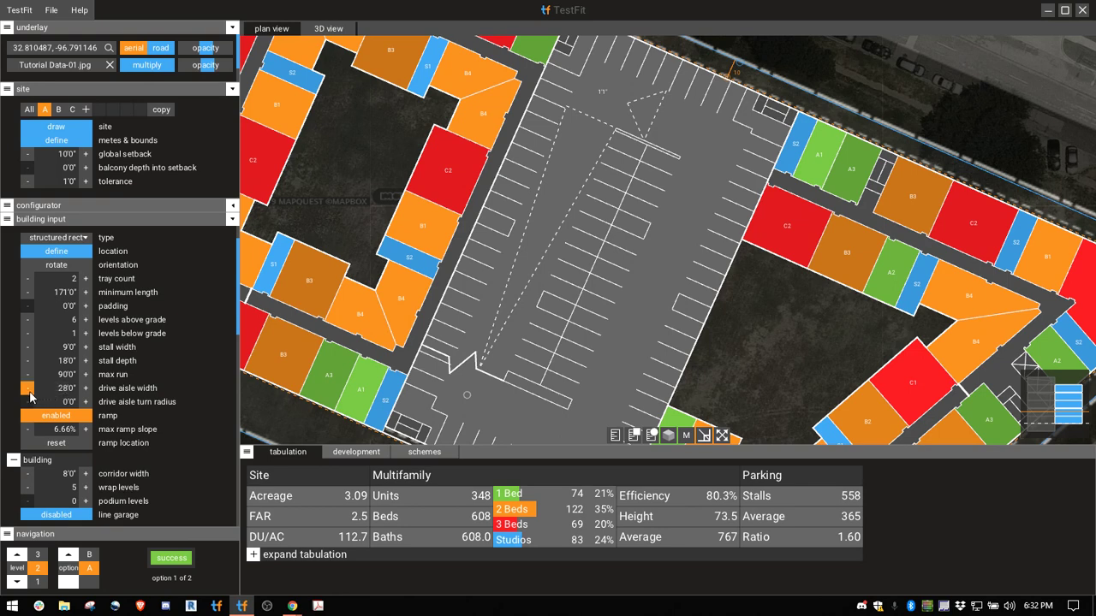
left_click(29, 390)
left_click(29, 389)
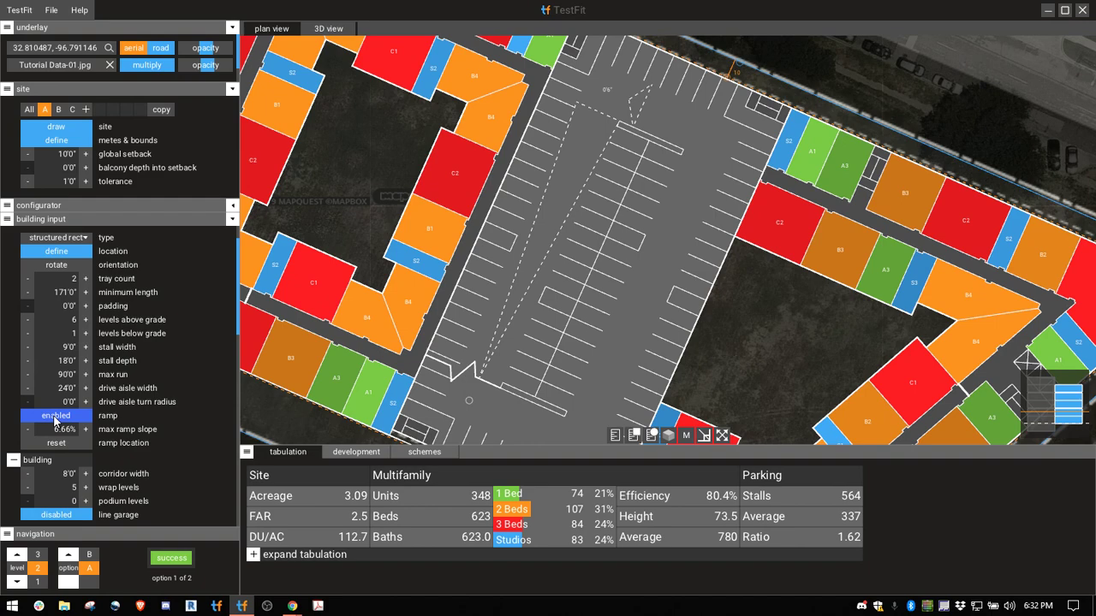
Step: View garage level 6, then toggle the ramp off and back on, keeping 564 stalls
scroll(391, 423, "down", 3)
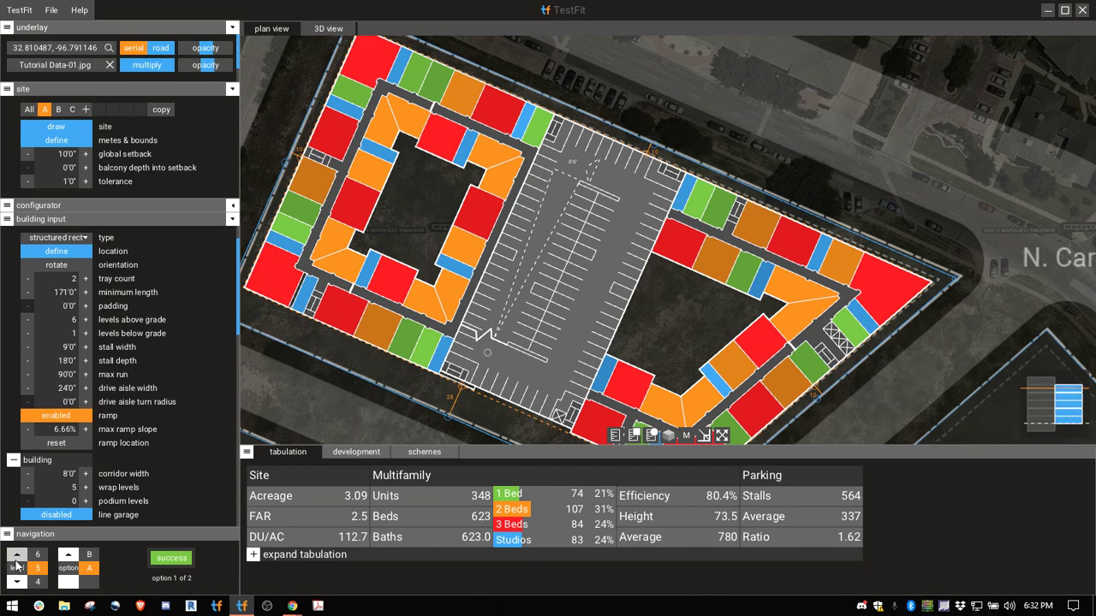
scroll(17, 561, "up", 4)
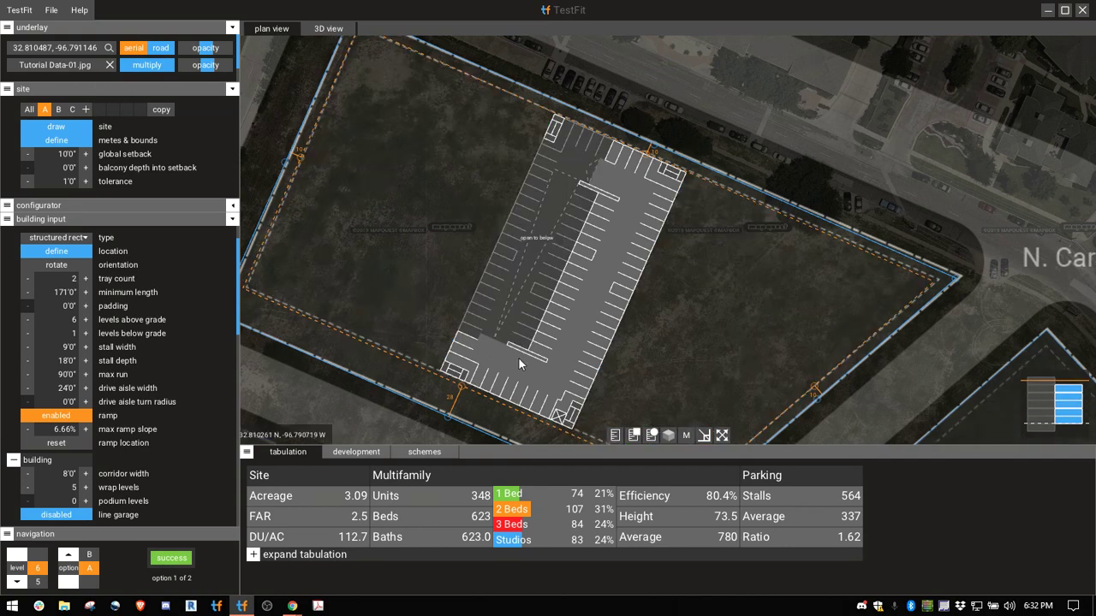
scroll(480, 335, "up", 2)
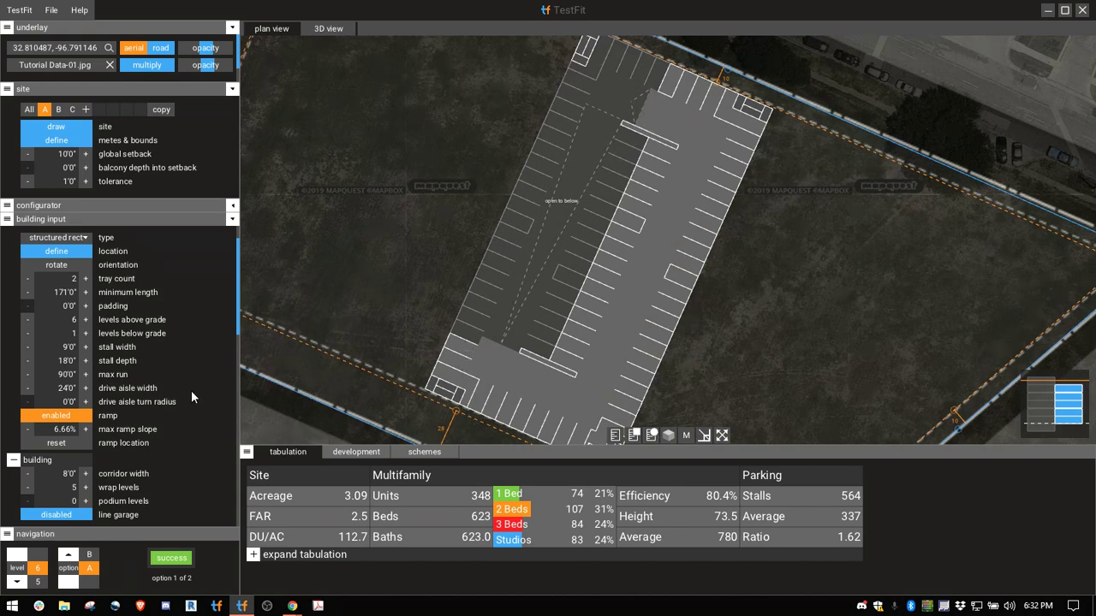
left_click(56, 416)
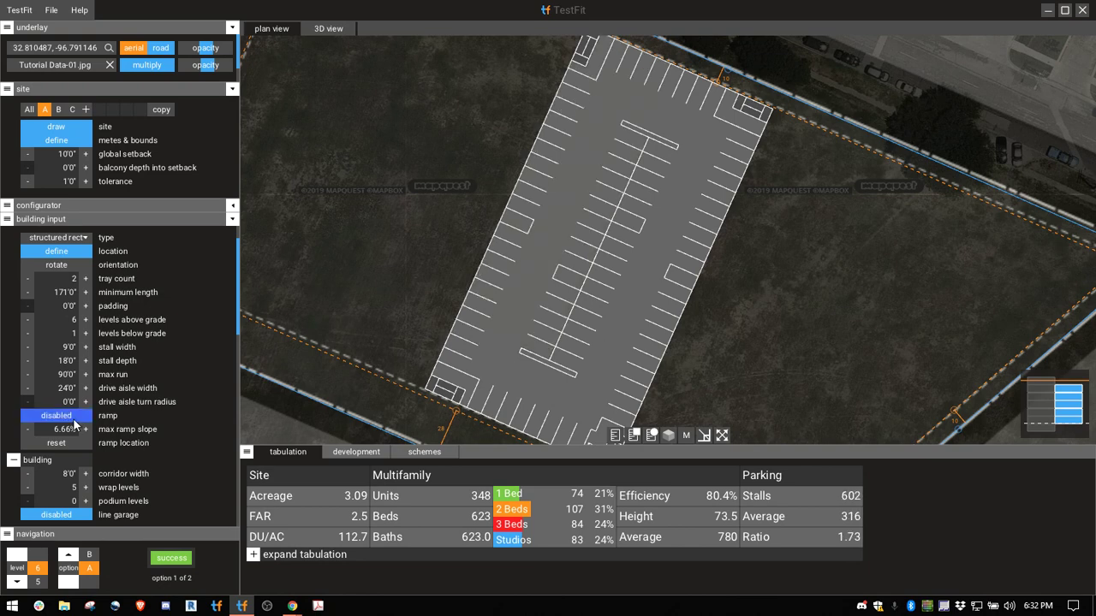
left_click(73, 418)
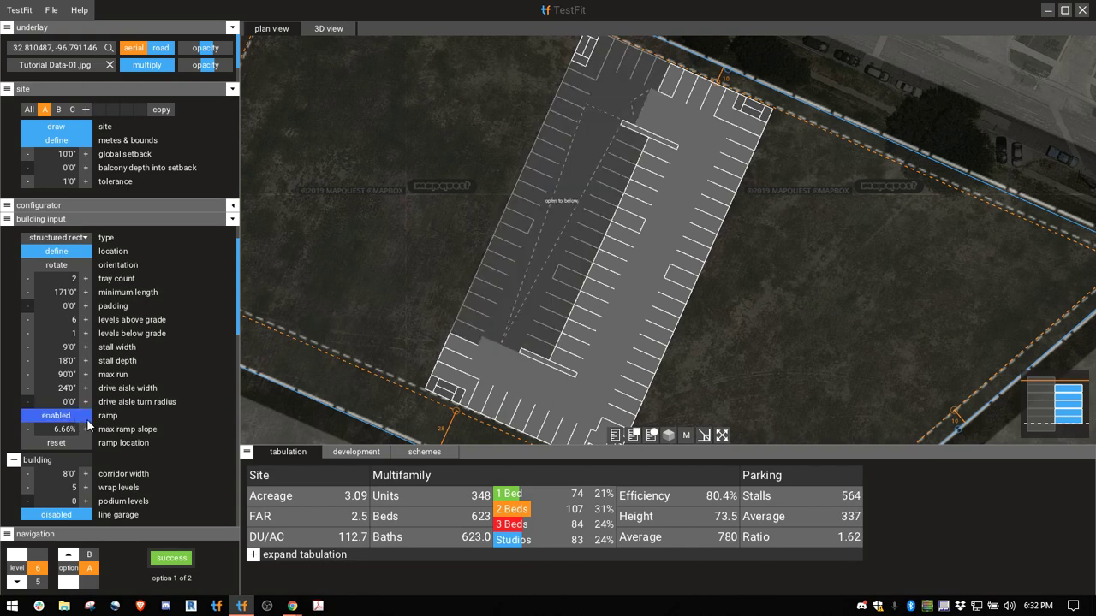
left_click(37, 429)
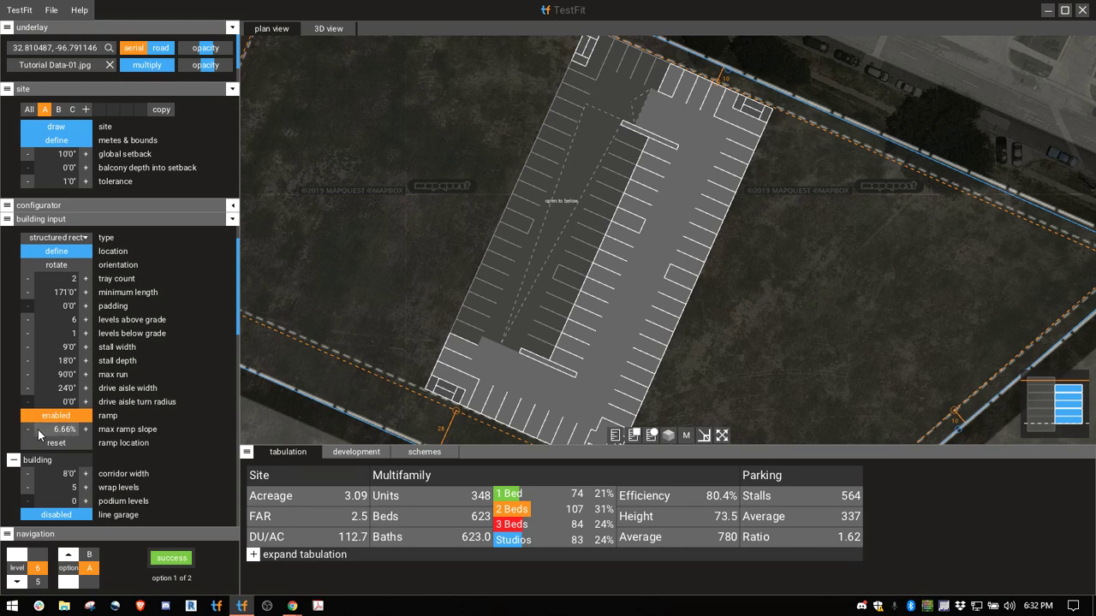
type("6")
key("Return")
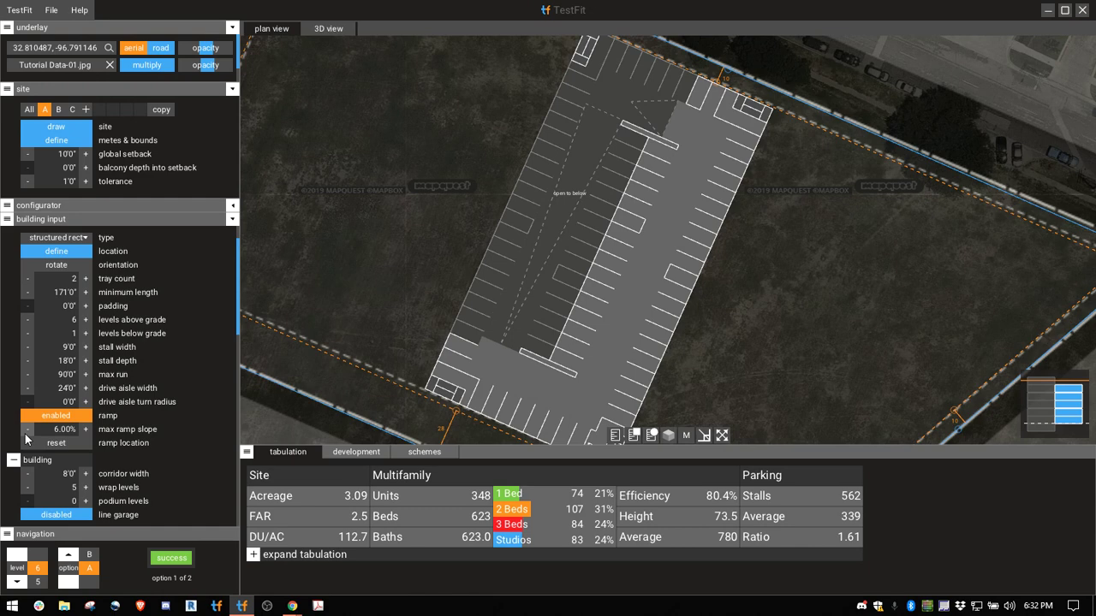
left_click(27, 430)
left_click(27, 430)
left_click(28, 430)
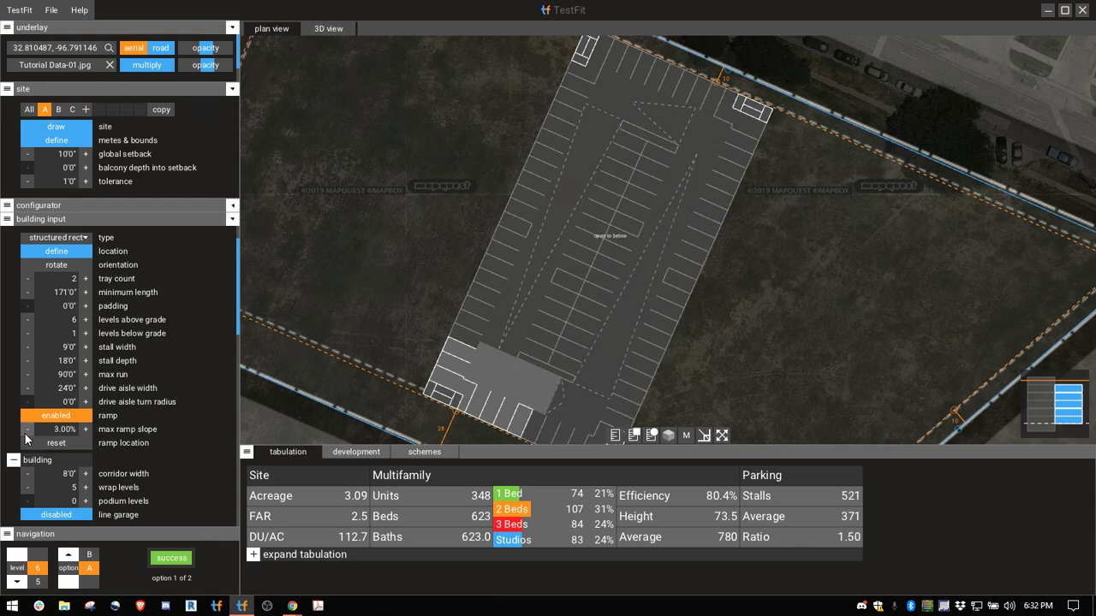
left_click(84, 431)
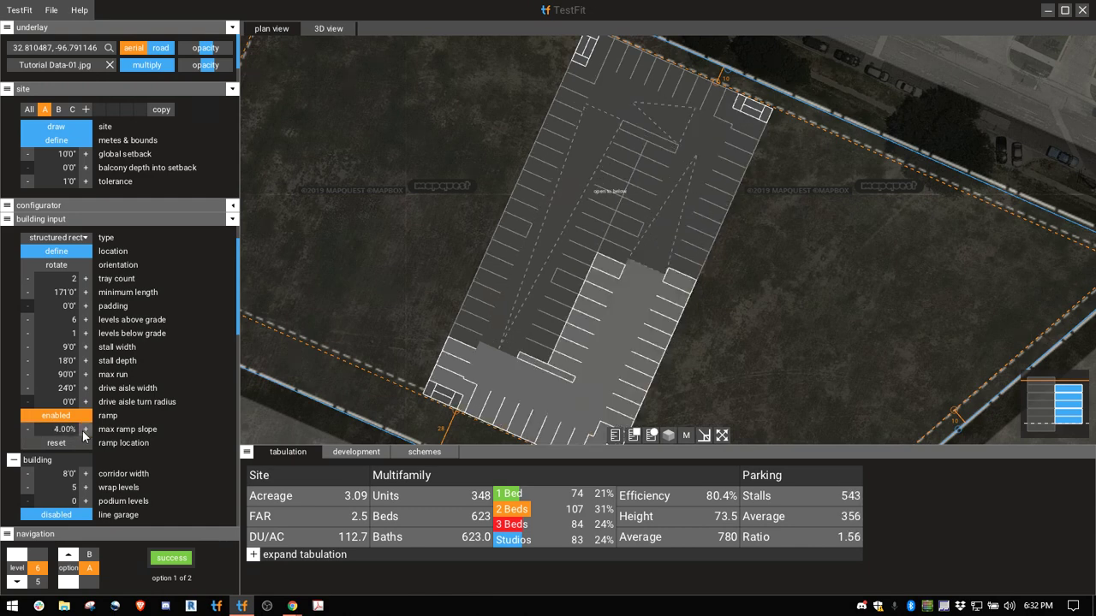
left_click(85, 431)
left_click(83, 431)
left_click(84, 430)
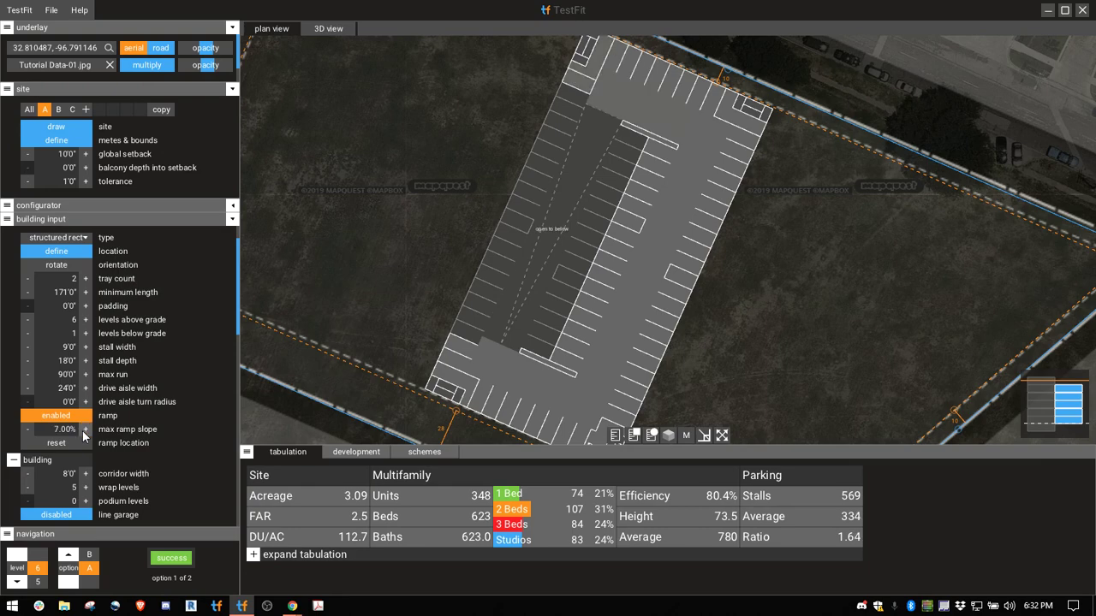
left_click(58, 432)
type("6.66")
key("Return")
scroll(476, 220, "down", 3)
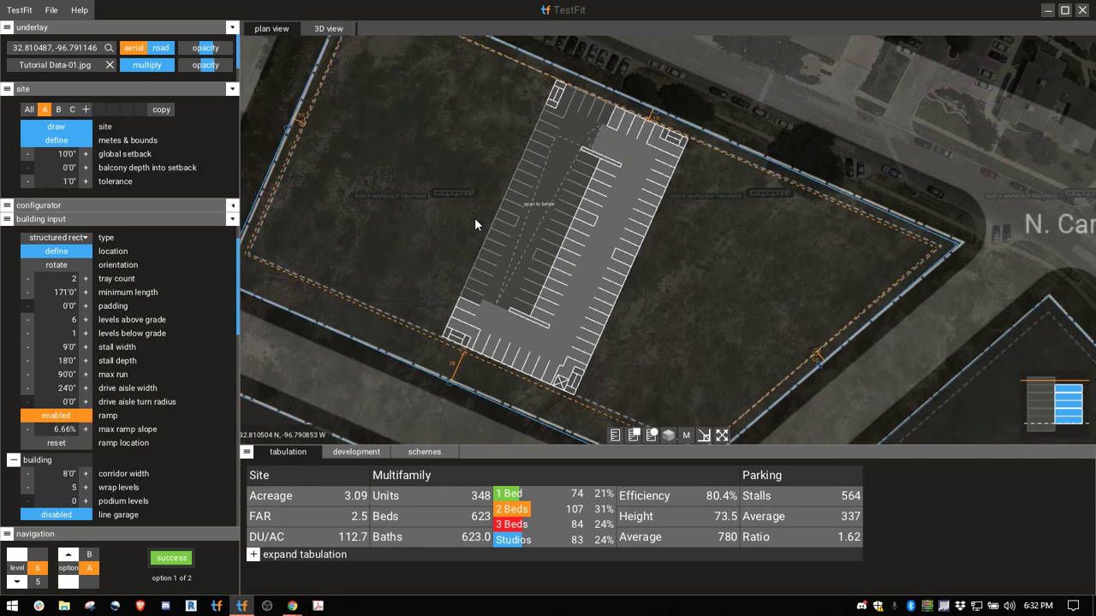
scroll(465, 224, "up", 1)
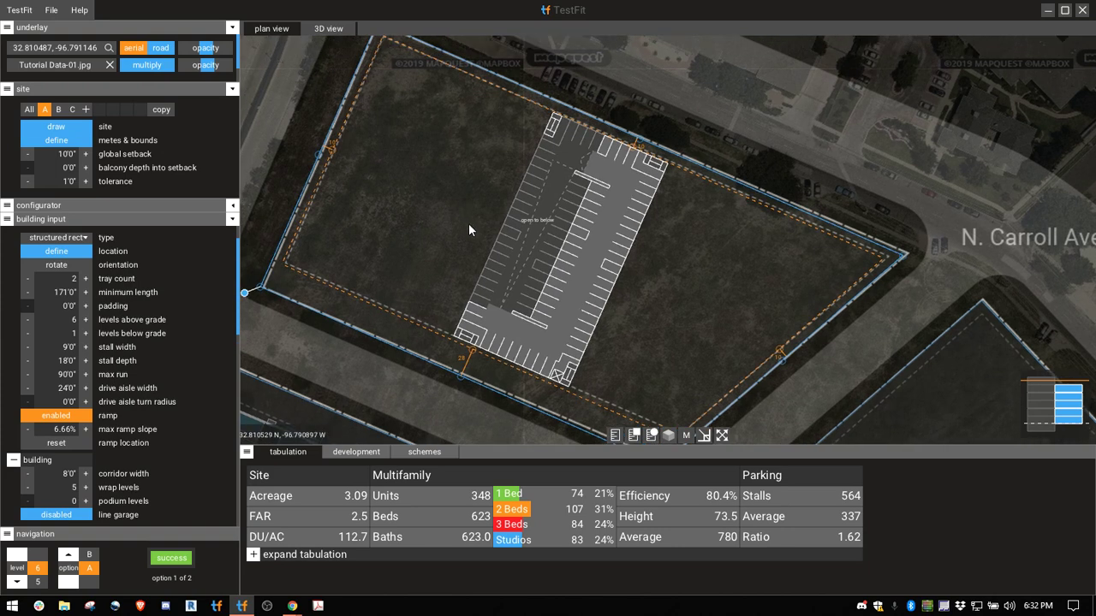